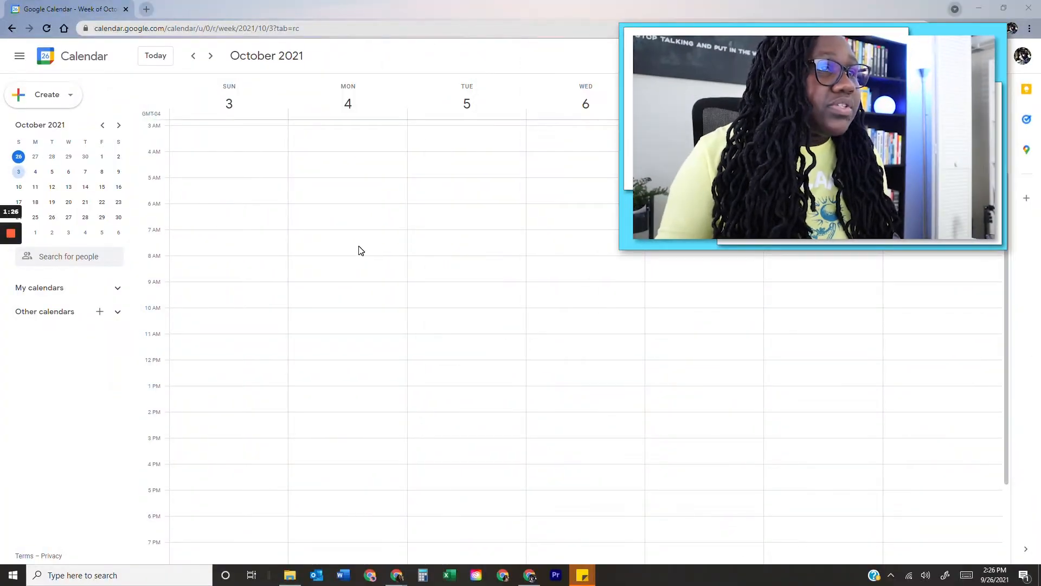
{"action": "left_click", "coordinate": [360, 248]}
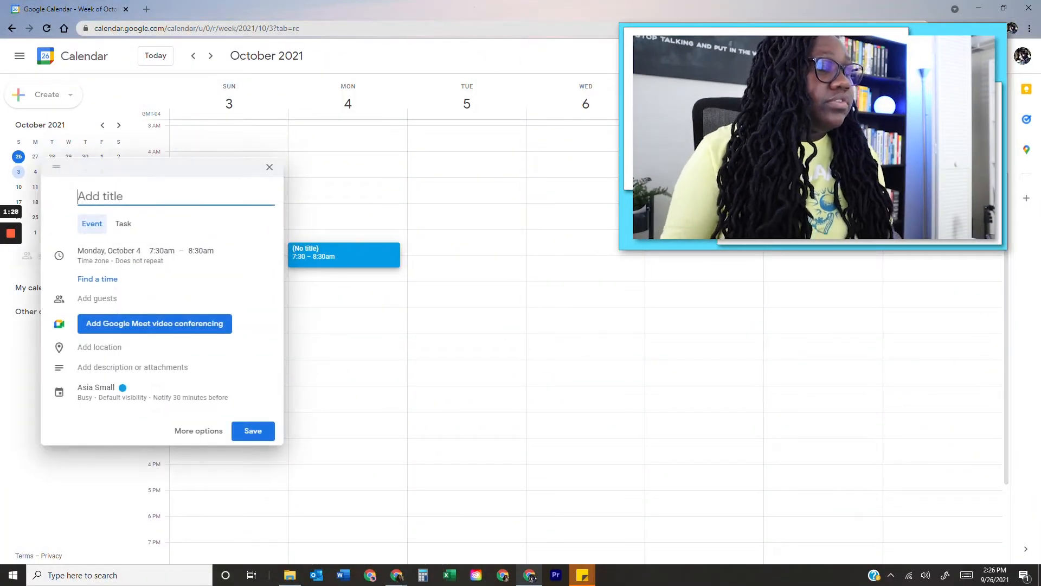
{"action": "left_click", "coordinate": [201, 250]}
{"action": "scroll", "coordinate": [228, 320], "scroll_direction": "down", "scroll_amount": 5}
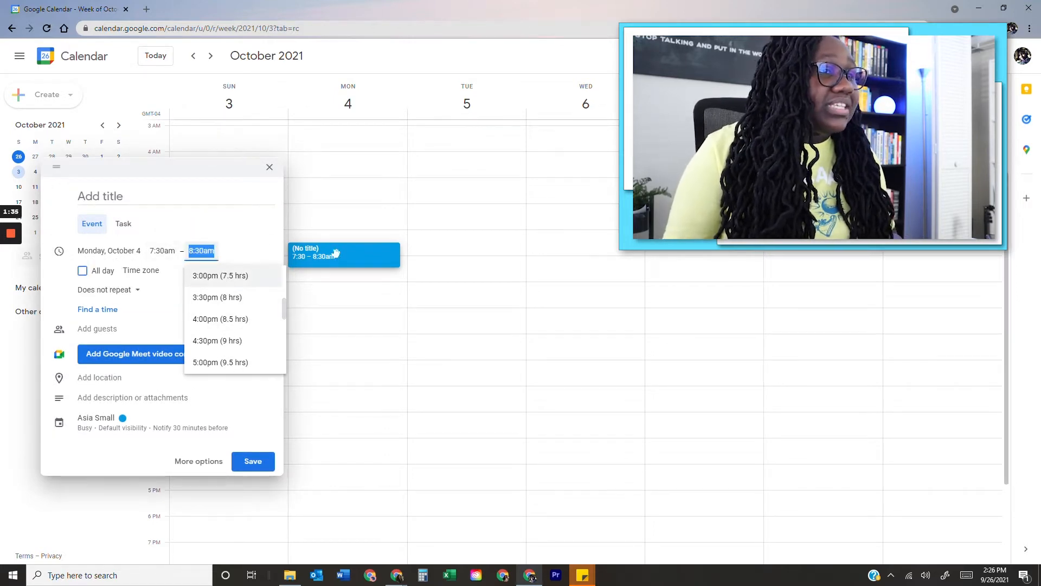
{"action": "left_click", "coordinate": [270, 167]}
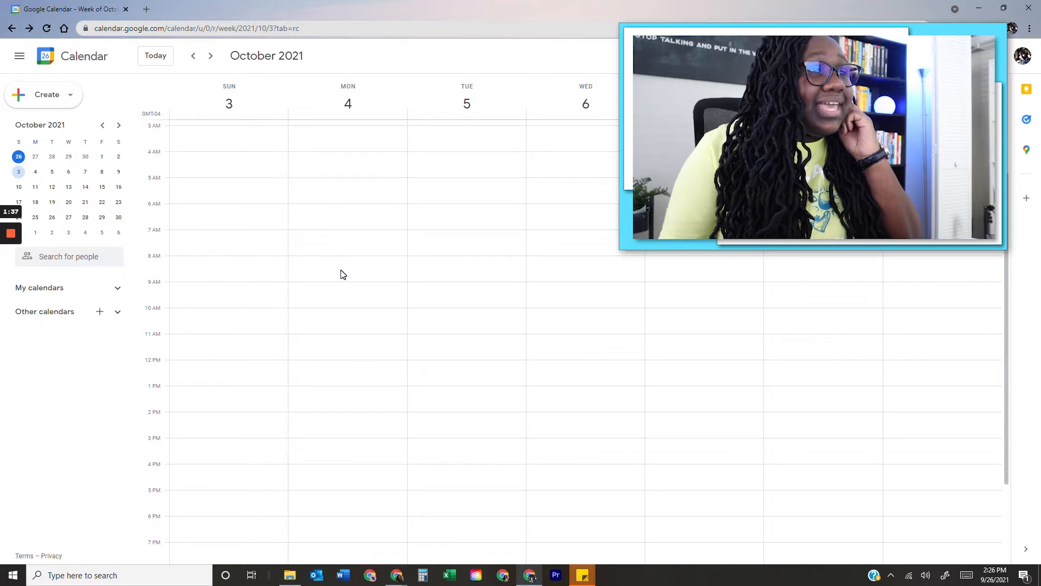
Step: Start a new event titled "School" on Monday, October 4, from 7:30am to 2:30pm
{"action": "left_click", "coordinate": [341, 250]}
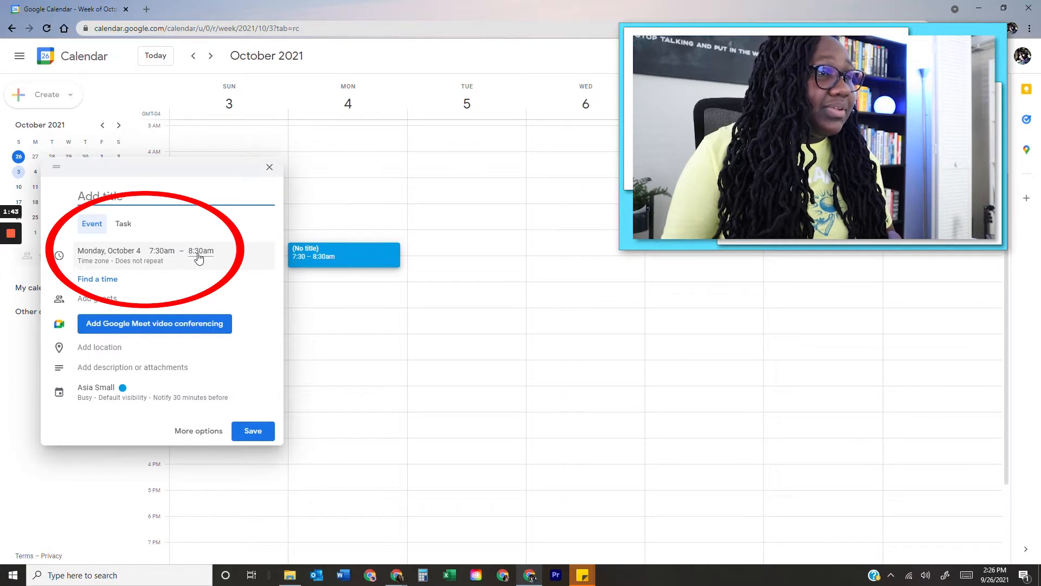
{"action": "left_click", "coordinate": [198, 255]}
{"action": "scroll", "coordinate": [203, 315], "scroll_direction": "down", "scroll_amount": 5}
{"action": "scroll", "coordinate": [233, 341], "scroll_direction": "down", "scroll_amount": 2}
{"action": "scroll", "coordinate": [233, 347], "scroll_direction": "up", "scroll_amount": 4}
{"action": "left_click", "coordinate": [220, 363]}
{"action": "type", "text": "School"}
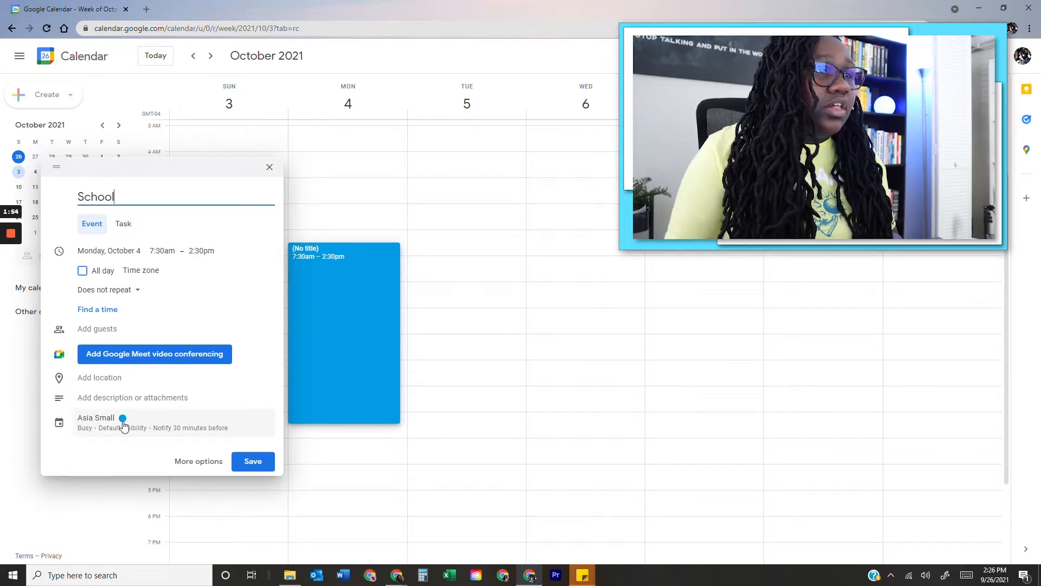
Step: Make the School event repeat every weekday (Monday to Friday), save it and check the following weeks
{"action": "left_click", "coordinate": [123, 427]}
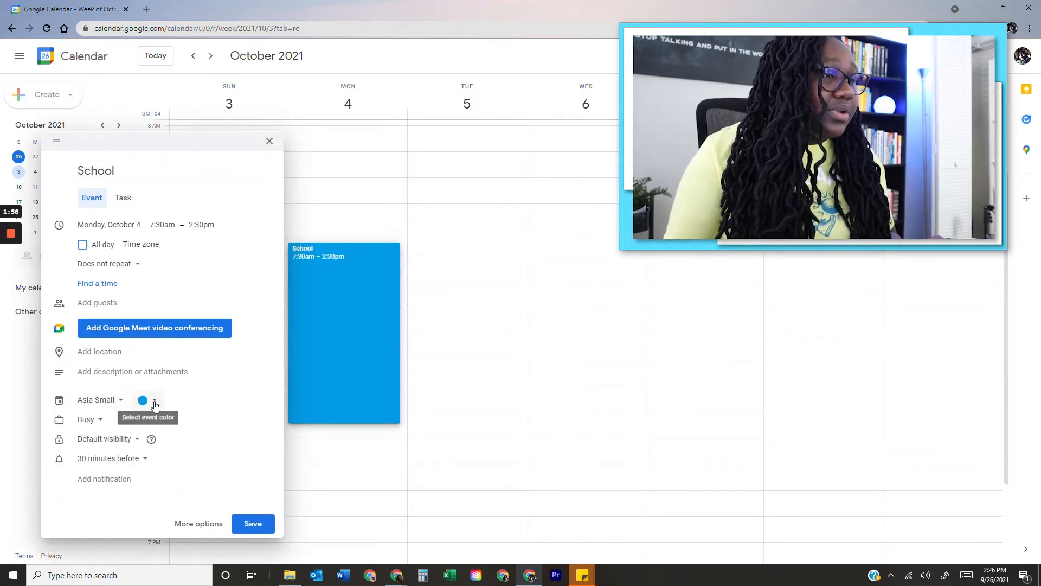
{"action": "left_click", "coordinate": [144, 404]}
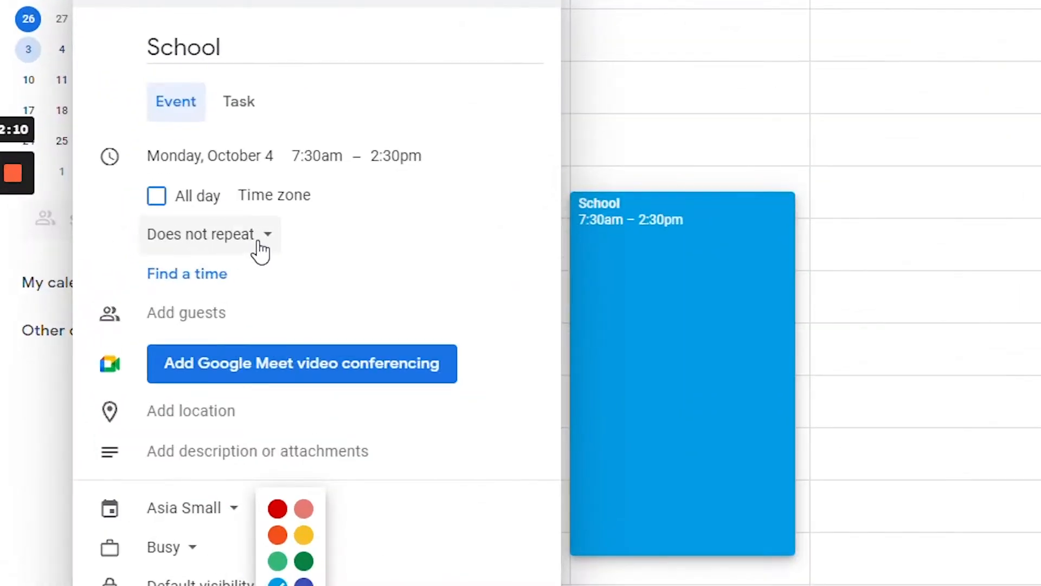
{"action": "left_click", "coordinate": [133, 267]}
{"action": "left_click", "coordinate": [260, 242]}
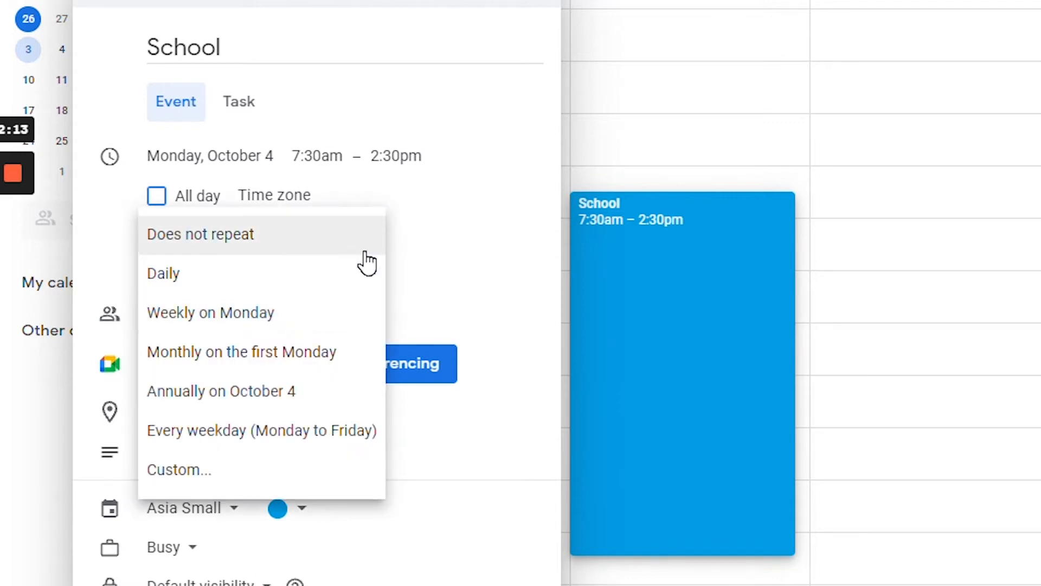
{"action": "left_click", "coordinate": [308, 439]}
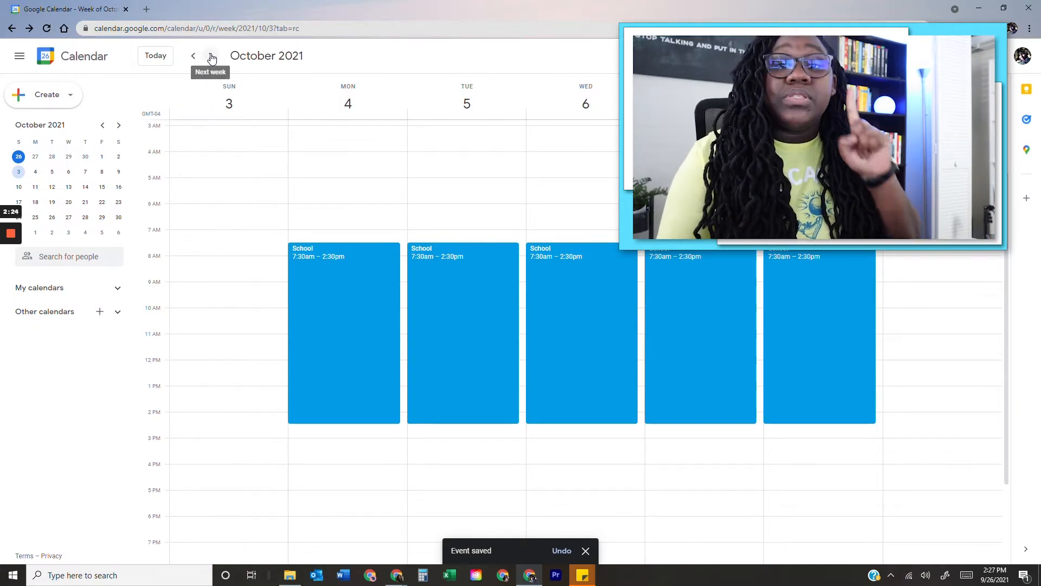
{"action": "left_click", "coordinate": [212, 57]}
{"action": "left_click", "coordinate": [209, 57]}
{"action": "left_click", "coordinate": [195, 56]}
{"action": "left_click", "coordinate": [194, 56]}
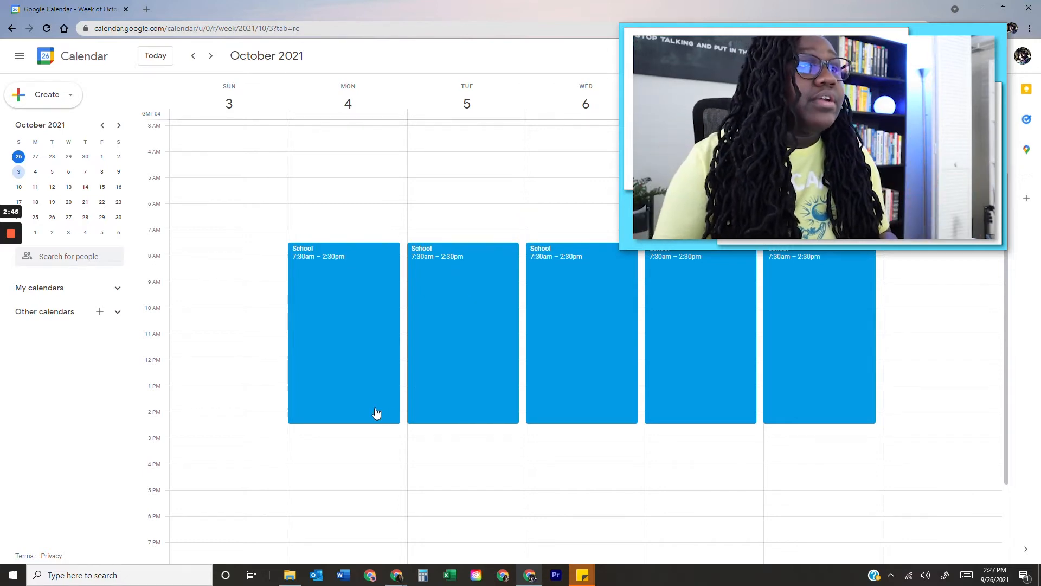
Step: Start a new event titled "Piano Lesson" on Monday, October 4, from 4:00pm to 5:00pm
{"action": "scroll", "coordinate": [376, 413], "scroll_direction": "down", "scroll_amount": 1}
{"action": "scroll", "coordinate": [429, 412], "scroll_direction": "up", "scroll_amount": 1}
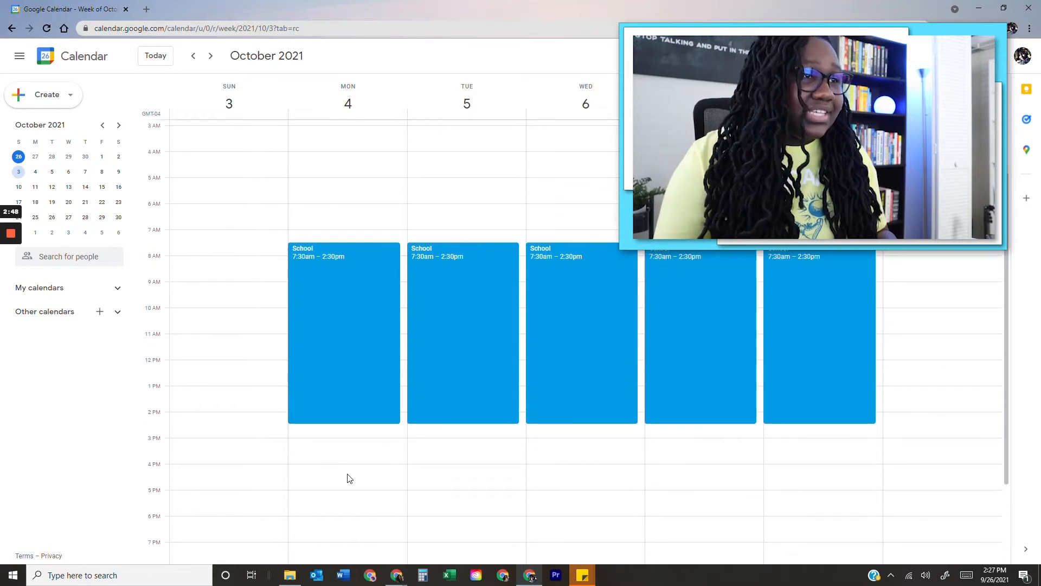
{"action": "scroll", "coordinate": [357, 469], "scroll_direction": "down", "scroll_amount": 2}
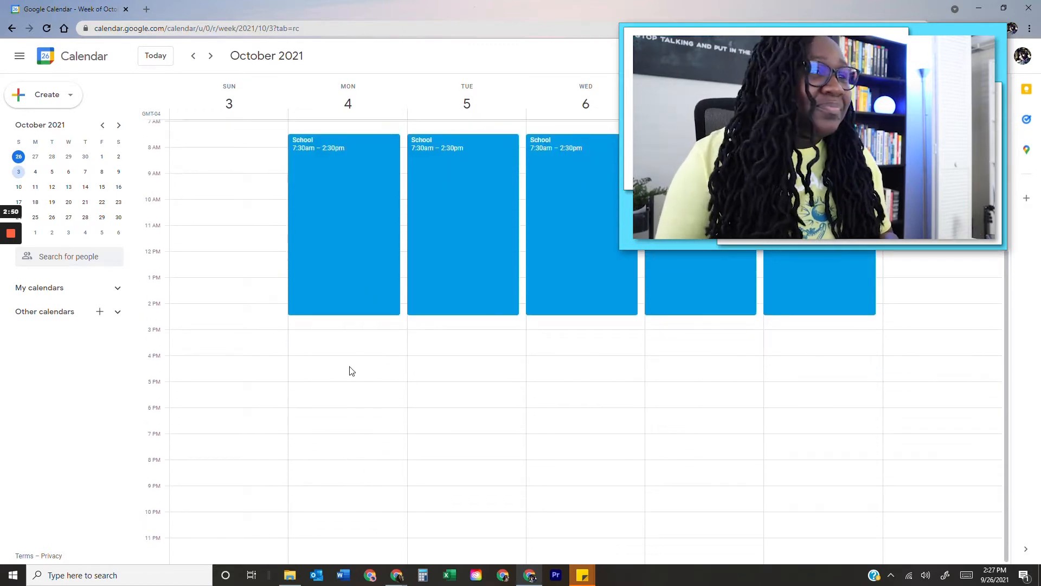
{"action": "scroll", "coordinate": [353, 370], "scroll_direction": "up", "scroll_amount": 1}
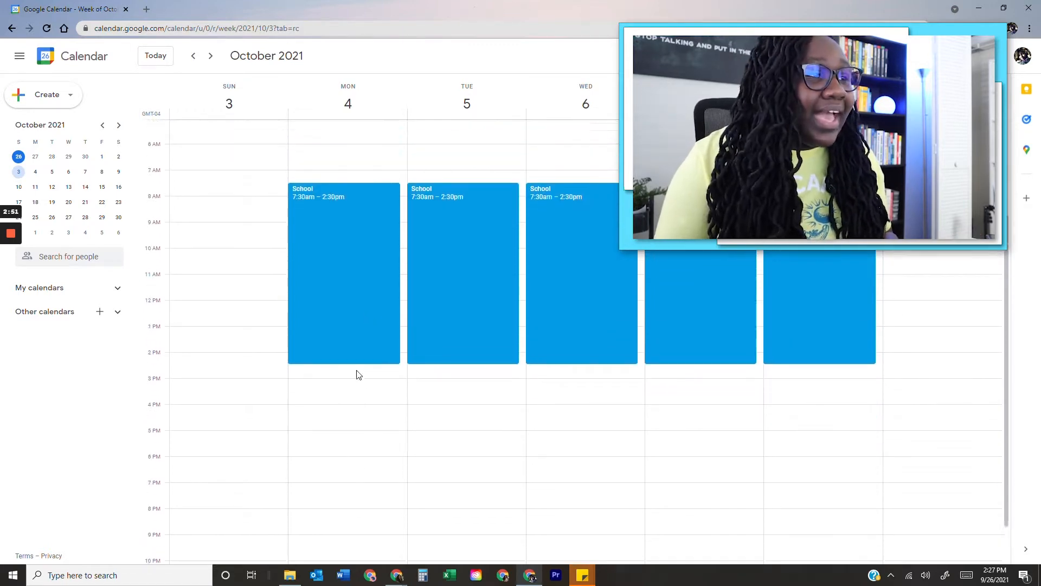
{"action": "left_click", "coordinate": [343, 415]}
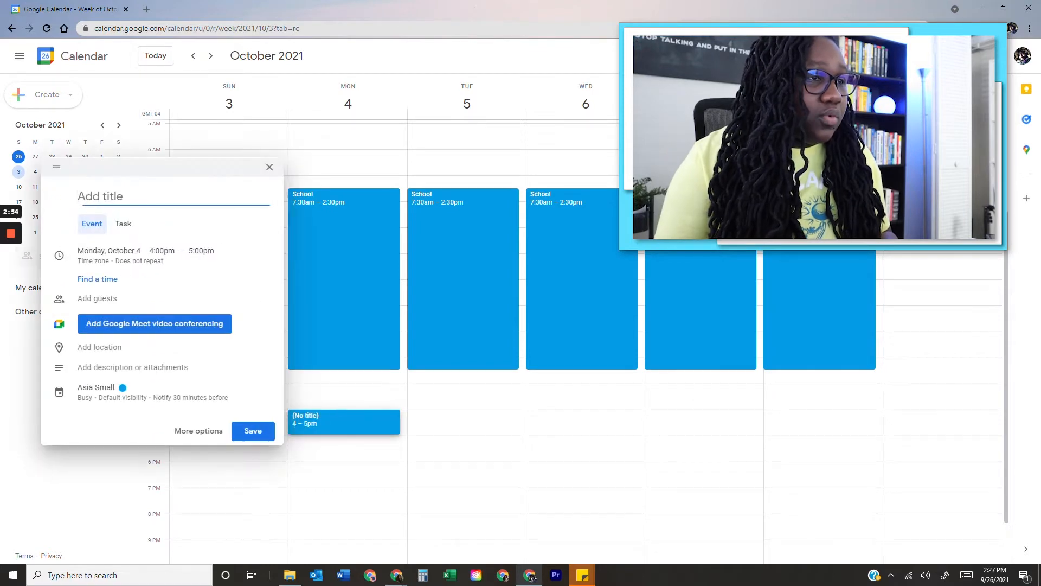
{"action": "type", "text": "Piano Lesson"}
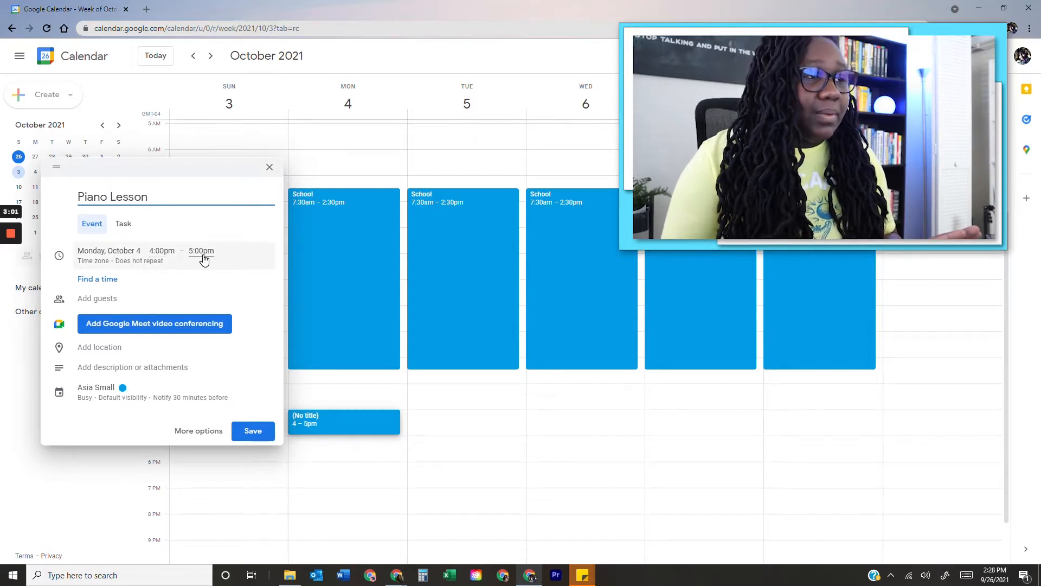
Step: Set the Piano Lesson event's color to Banana
{"action": "left_click", "coordinate": [122, 392]}
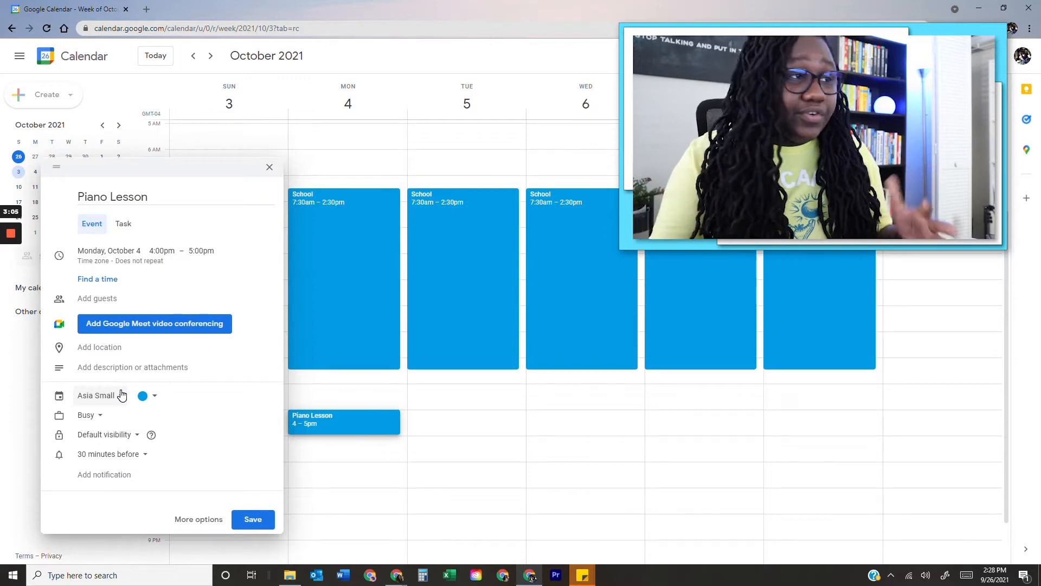
{"action": "left_click", "coordinate": [148, 400]}
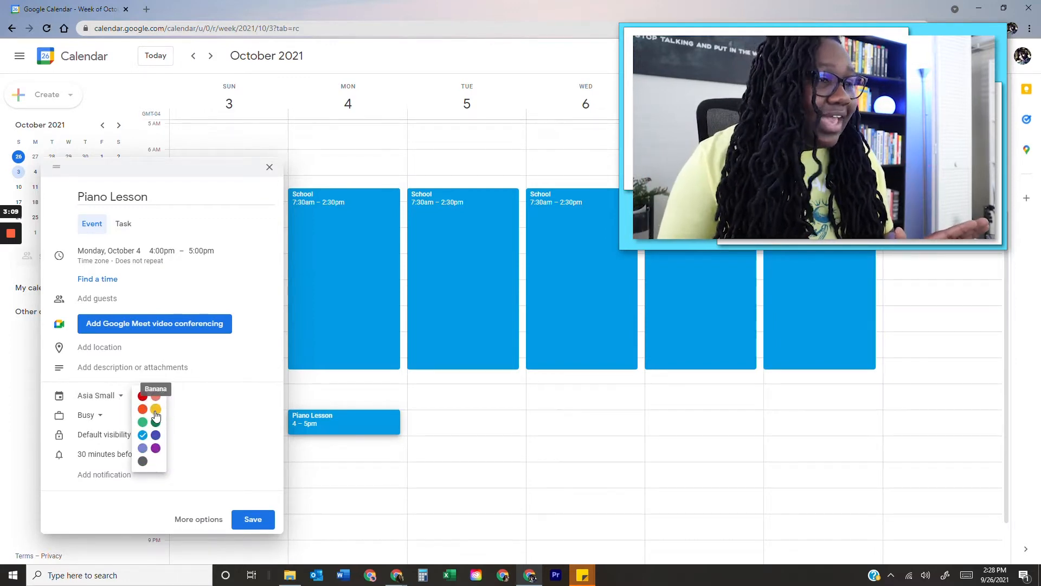
{"action": "left_click", "coordinate": [156, 409]}
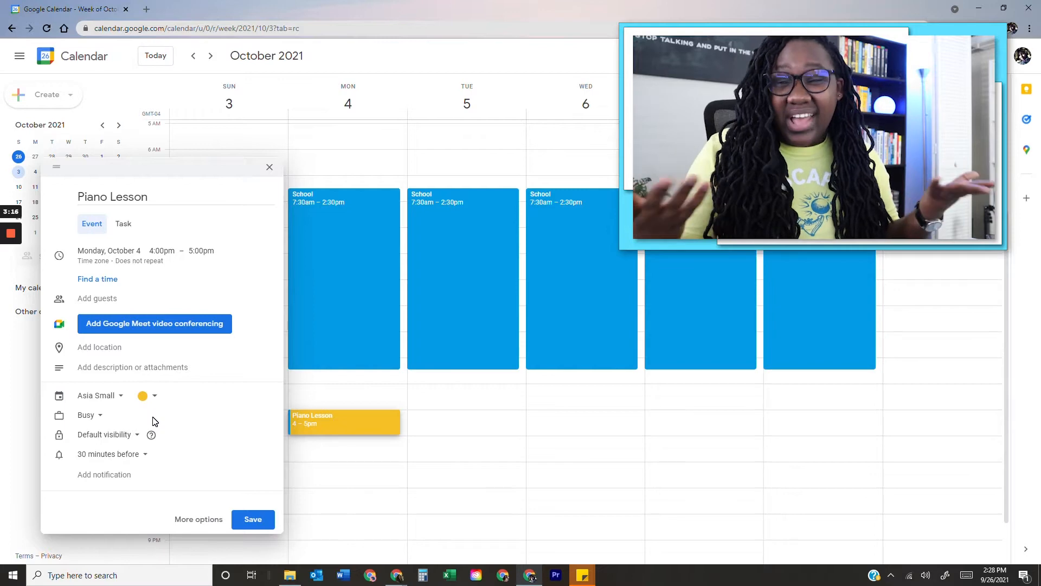
Step: Give the Piano Lesson event a custom recurrence, every 1 week on Monday and Wednesday
{"action": "left_click", "coordinate": [149, 269]}
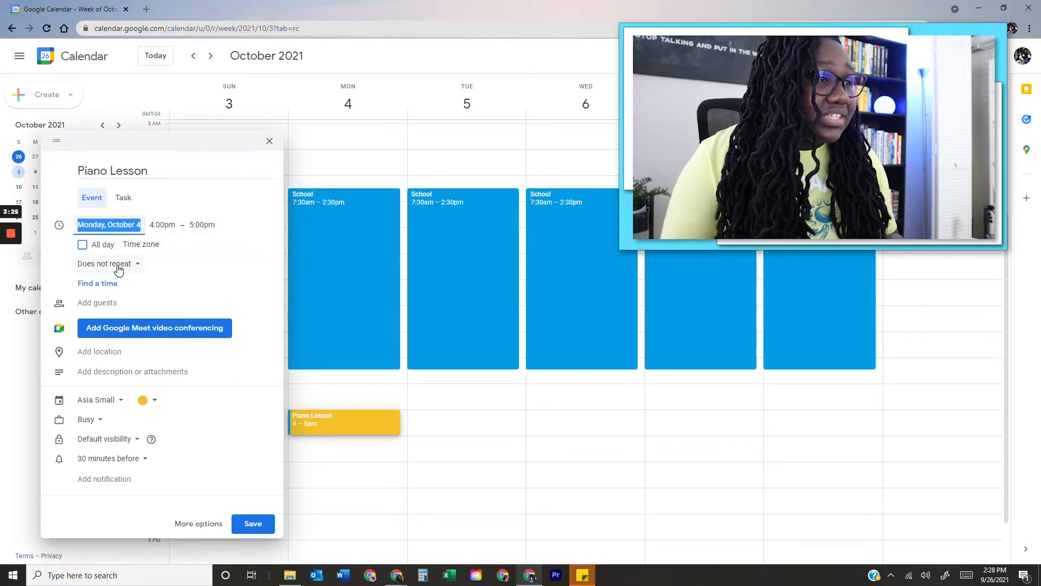
{"action": "left_click", "coordinate": [124, 266]}
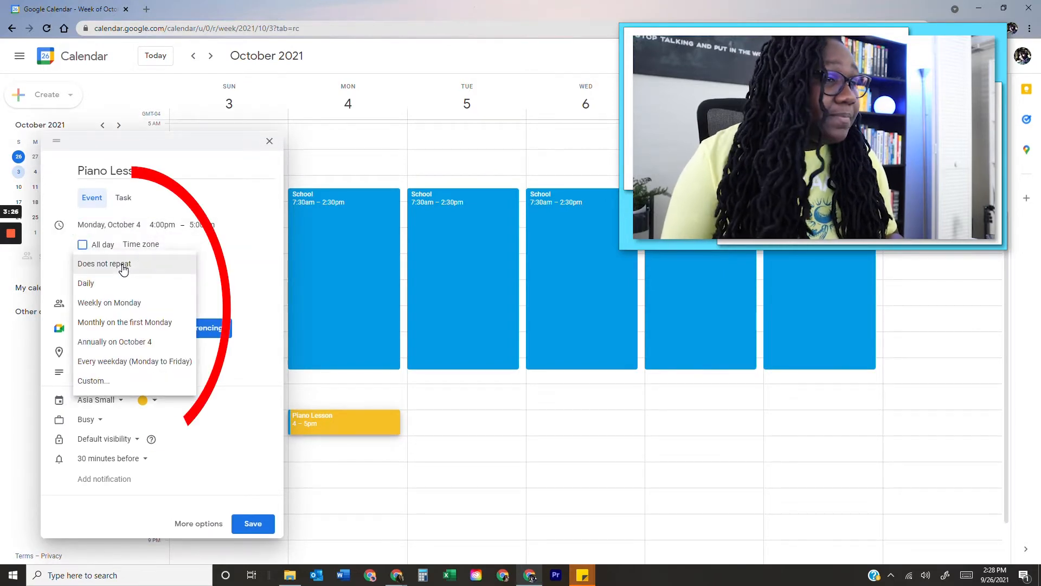
{"action": "left_click", "coordinate": [123, 383]}
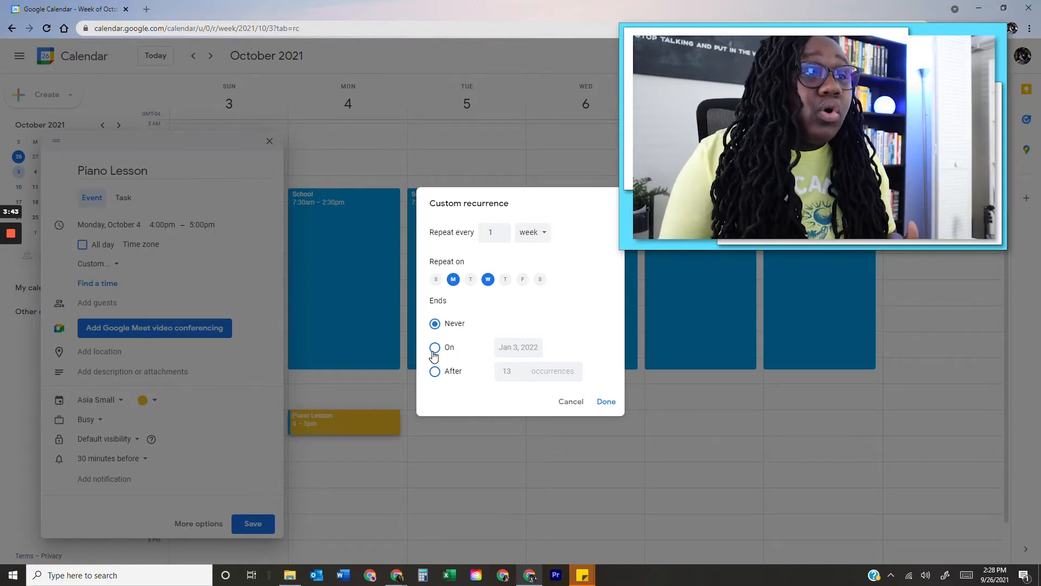
Step: Try ending the Piano Lesson recurrence on Jun 30, 2022, or after 13 occurrences, and return it to Never
{"action": "left_click", "coordinate": [530, 350]}
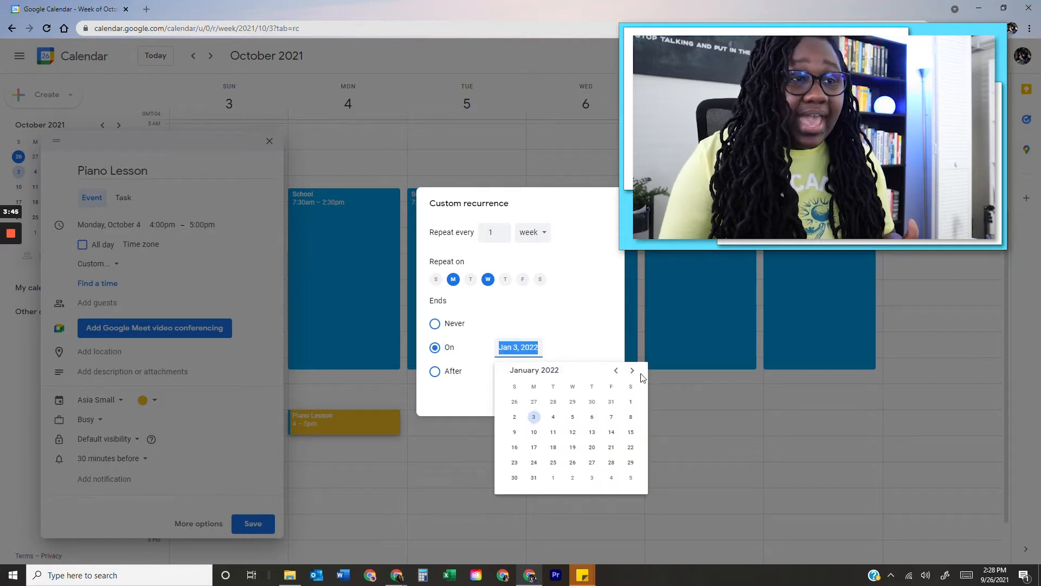
{"action": "left_click", "coordinate": [632, 371]}
{"action": "left_click", "coordinate": [632, 371]}
{"action": "left_click", "coordinate": [632, 371]}
{"action": "left_click", "coordinate": [632, 371]}
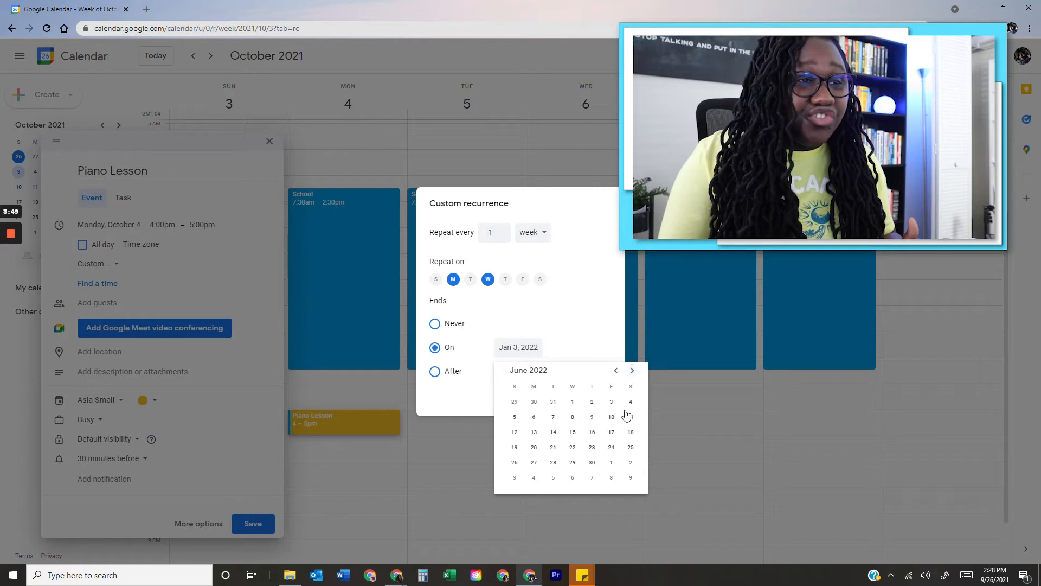
{"action": "left_click", "coordinate": [592, 462]}
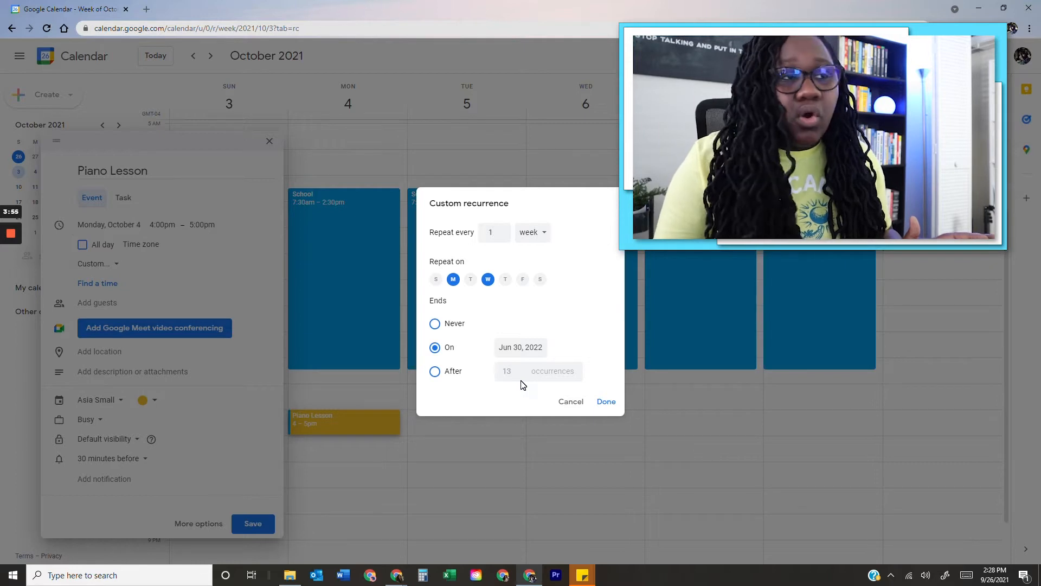
{"action": "left_click", "coordinate": [435, 371]}
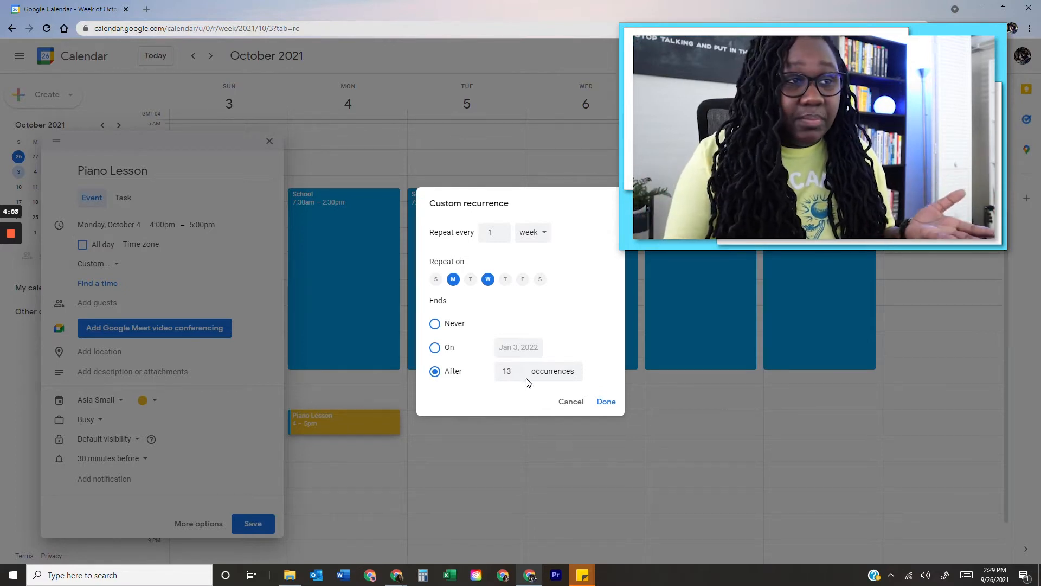
{"action": "left_click", "coordinate": [435, 326]}
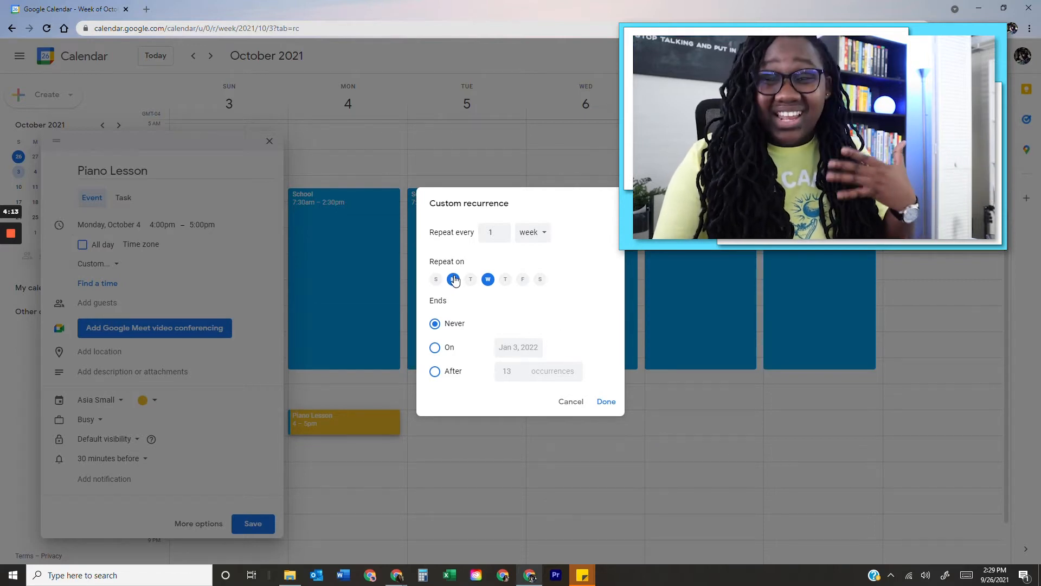
Step: Accept the custom recurrence, save the Piano Lesson event and check the following week
{"action": "left_click", "coordinate": [604, 408]}
{"action": "left_click", "coordinate": [260, 523]}
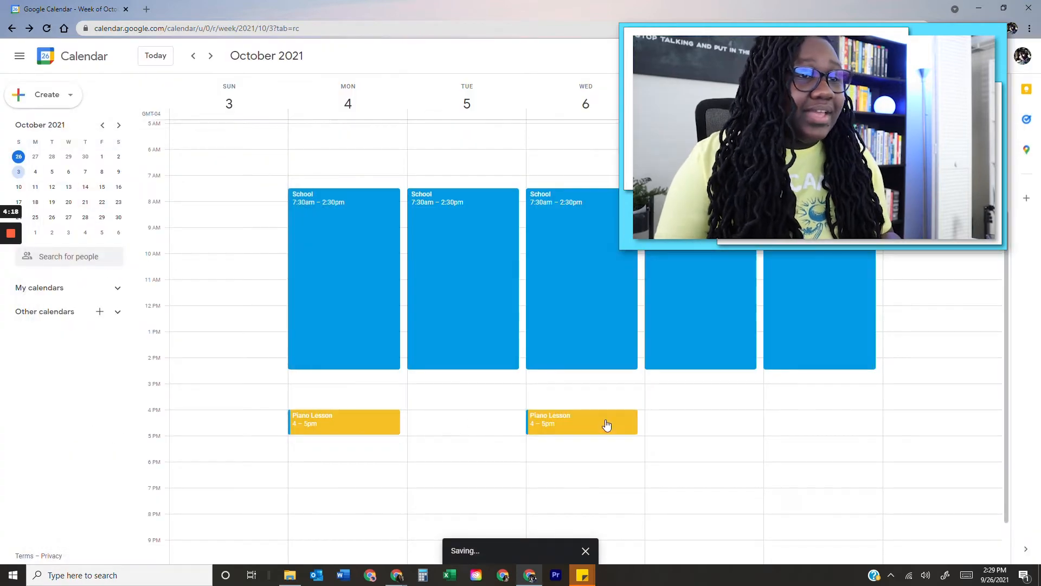
{"action": "left_click", "coordinate": [210, 56]}
{"action": "left_click", "coordinate": [191, 61]}
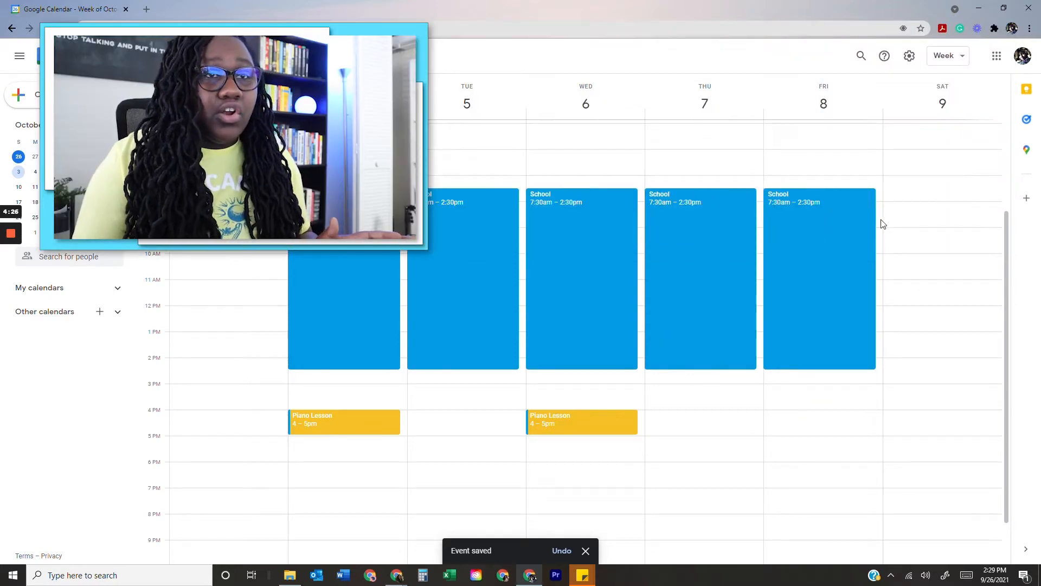
Step: Start a new event titled "Volleyball Pratice" on Saturday, October 9, from 7:30am to 10:30am
{"action": "left_click", "coordinate": [930, 200]}
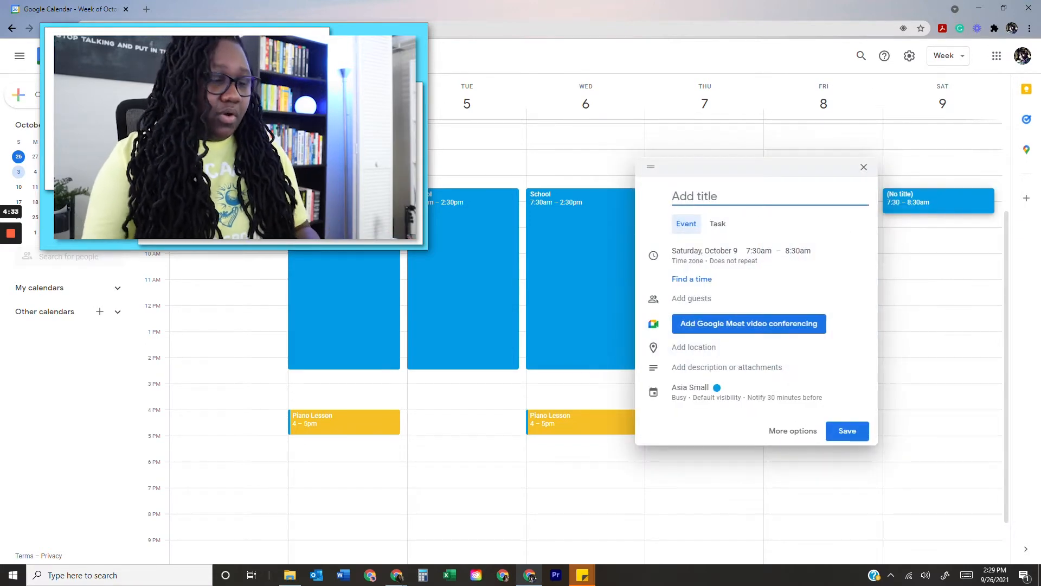
{"action": "type", "text": "Volleyball Pratice"}
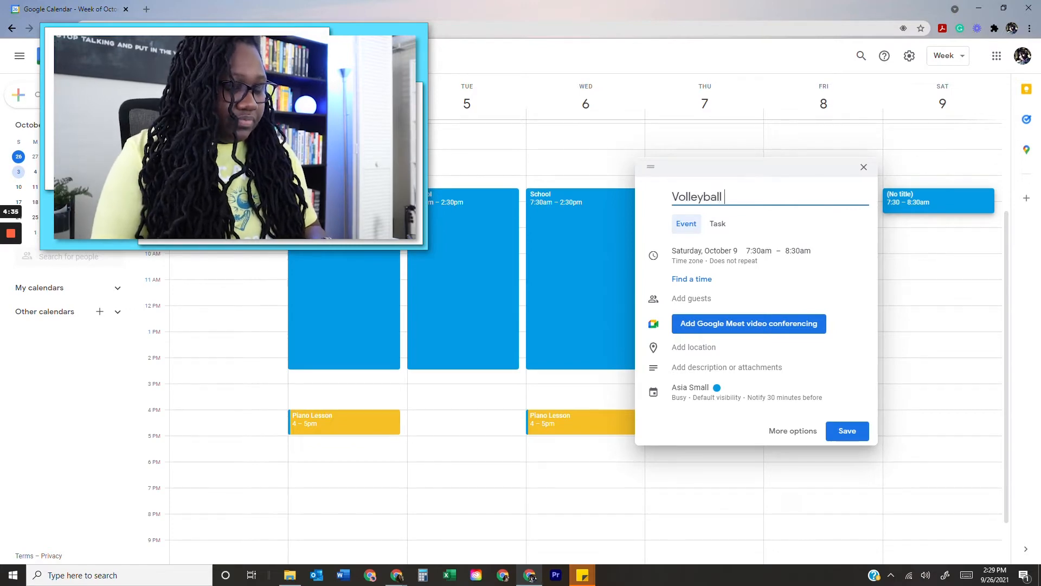
{"action": "left_click", "coordinate": [798, 252]}
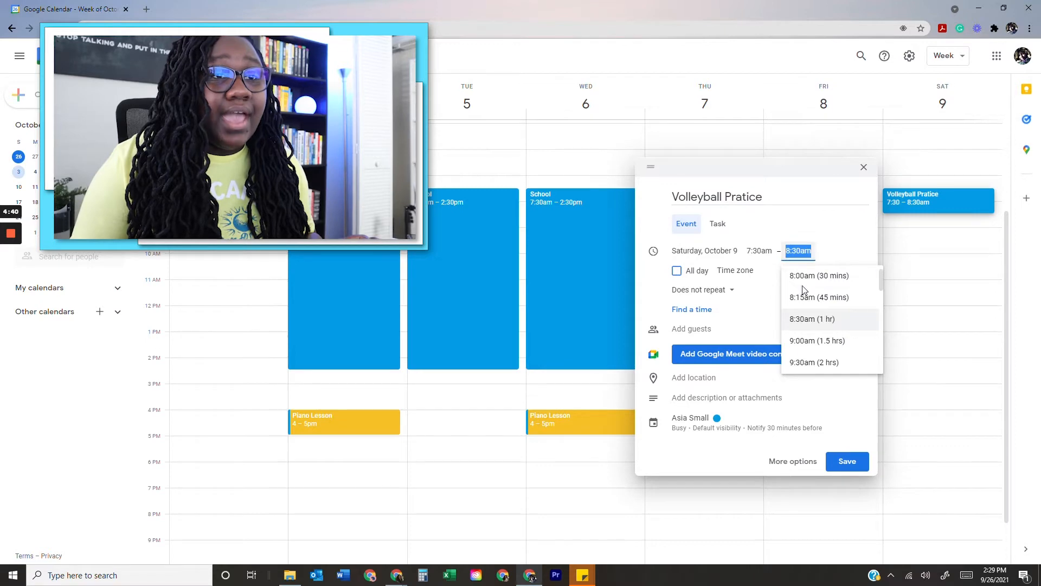
{"action": "scroll", "coordinate": [813, 349], "scroll_direction": "down", "scroll_amount": 2}
{"action": "left_click", "coordinate": [815, 353]}
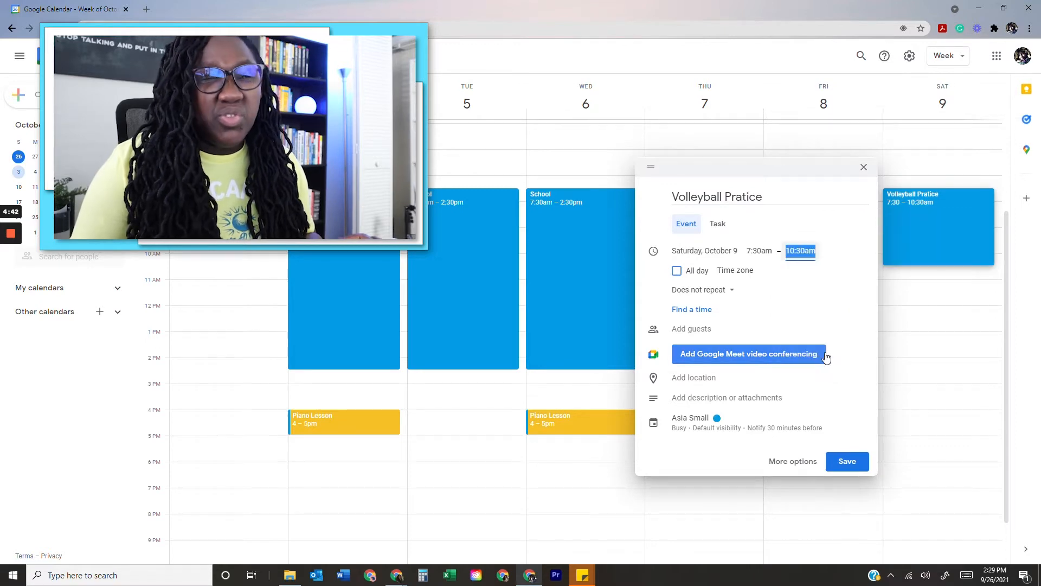
Step: Color the Volleyball Pratice event the same yellow as Piano Lesson, repeat it weekly on Saturday, and save it
{"action": "left_click", "coordinate": [740, 423]}
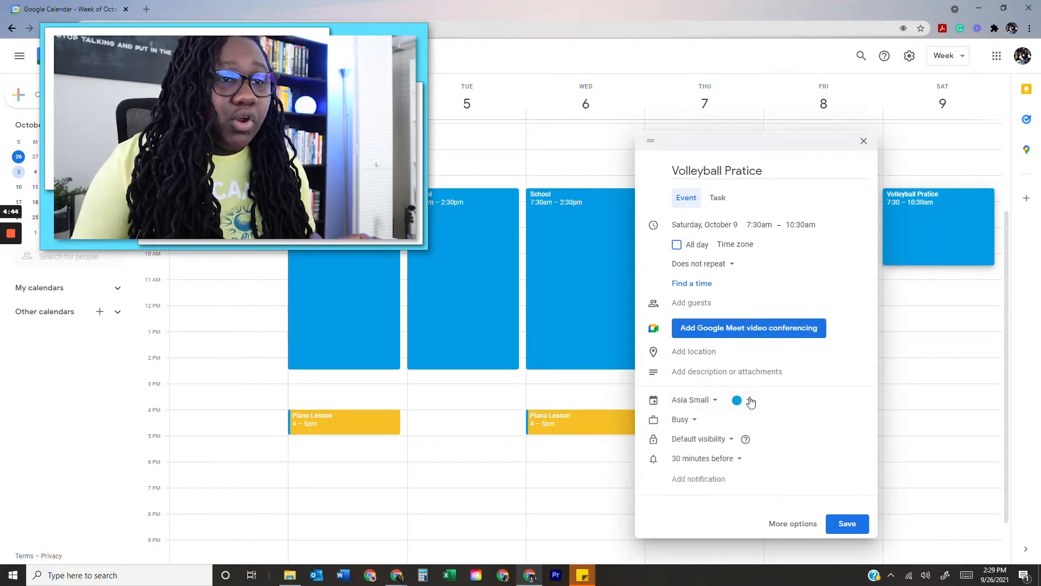
{"action": "left_click", "coordinate": [751, 402]}
{"action": "left_click", "coordinate": [755, 416]}
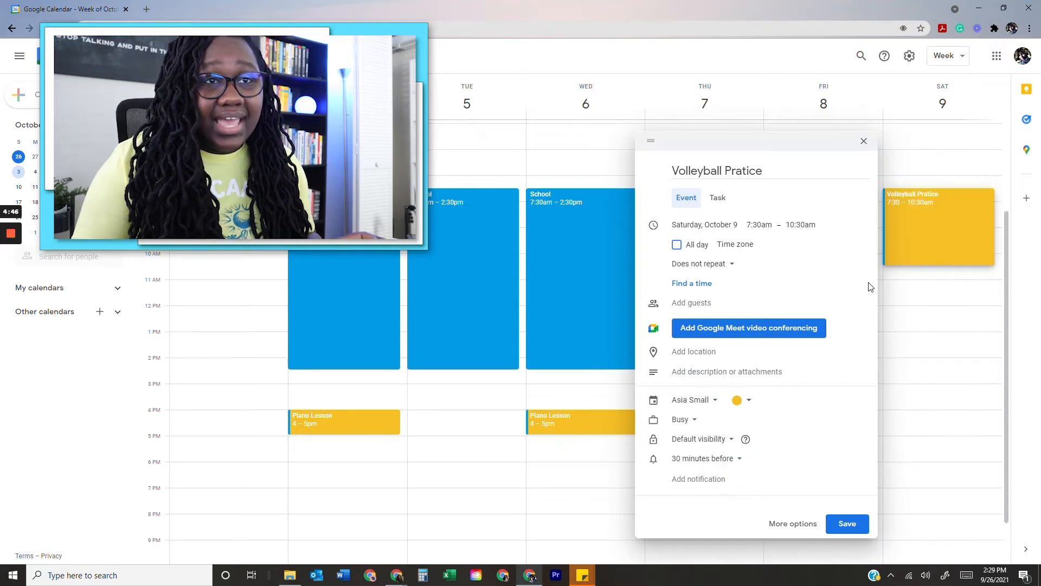
{"action": "left_click", "coordinate": [732, 264]}
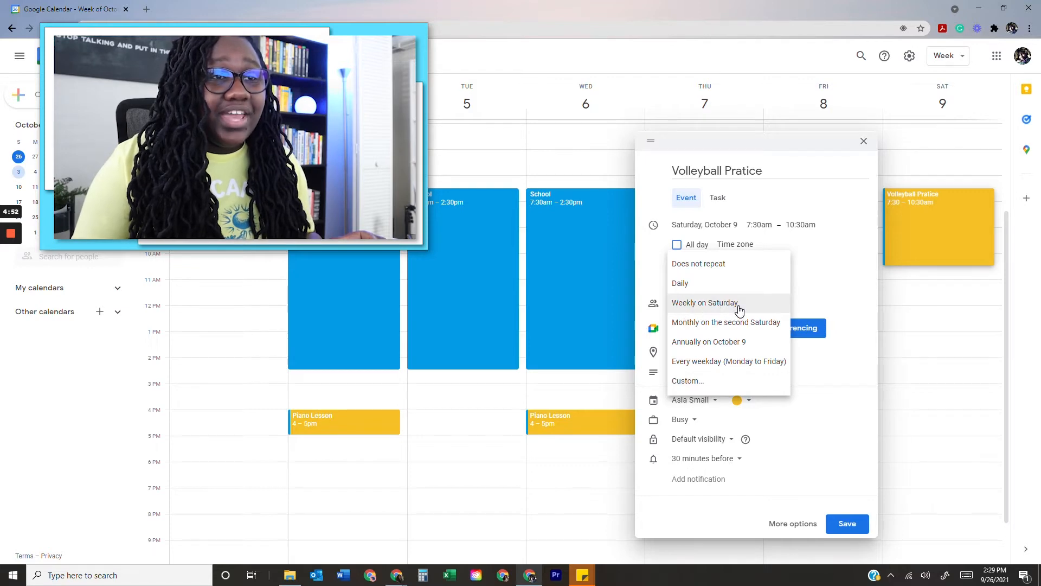
{"action": "left_click", "coordinate": [739, 308]}
{"action": "left_click", "coordinate": [844, 523]}
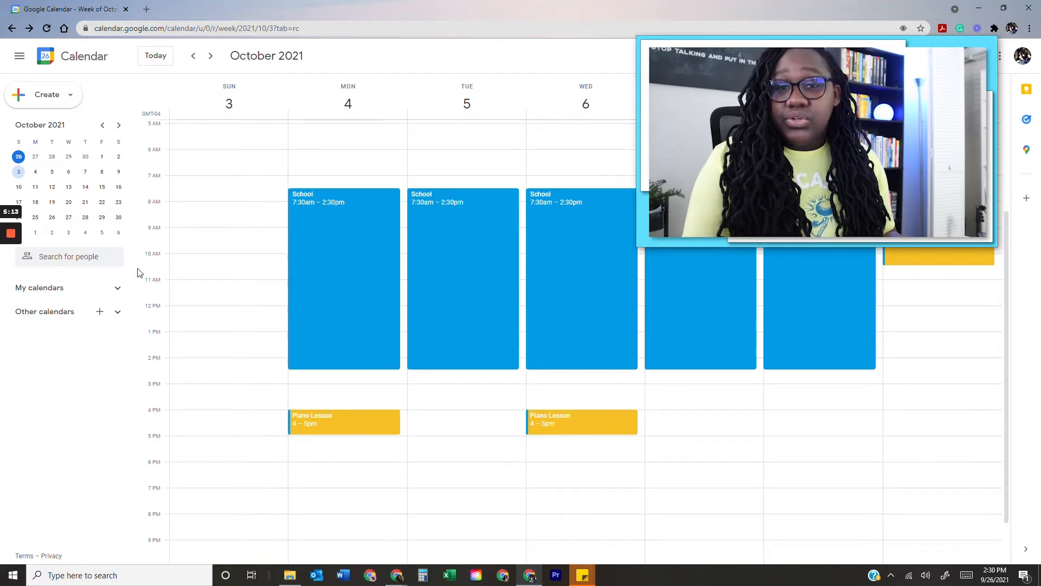
Step: Start a new event titled "Chruch" on Sunday, October 3, from 7:00am to 9:30am
{"action": "left_click", "coordinate": [208, 208]}
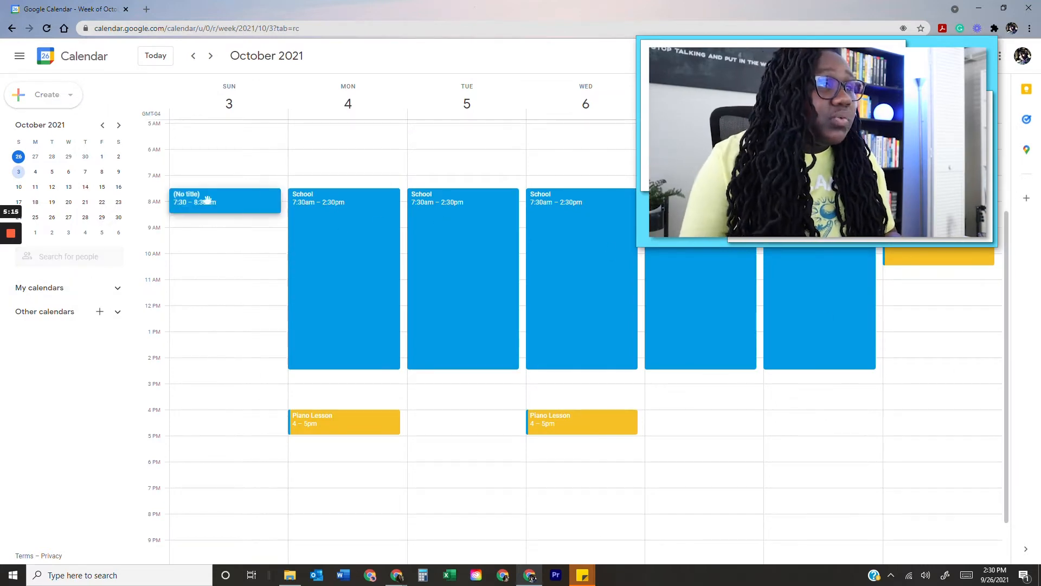
{"action": "mouse_move", "coordinate": [209, 209]}
{"action": "left_mouse_down"}
{"action": "mouse_move", "coordinate": [209, 225]}
{"action": "mouse_move", "coordinate": [205, 190]}
{"action": "left_mouse_up"}
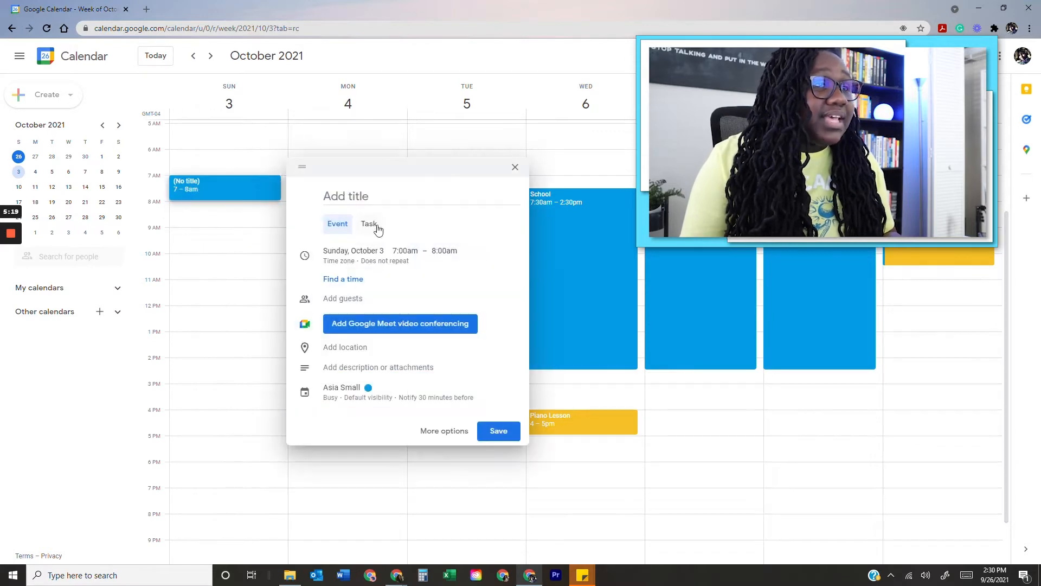
{"action": "left_click", "coordinate": [428, 250]}
{"action": "scroll", "coordinate": [465, 360], "scroll_direction": "down", "scroll_amount": 2}
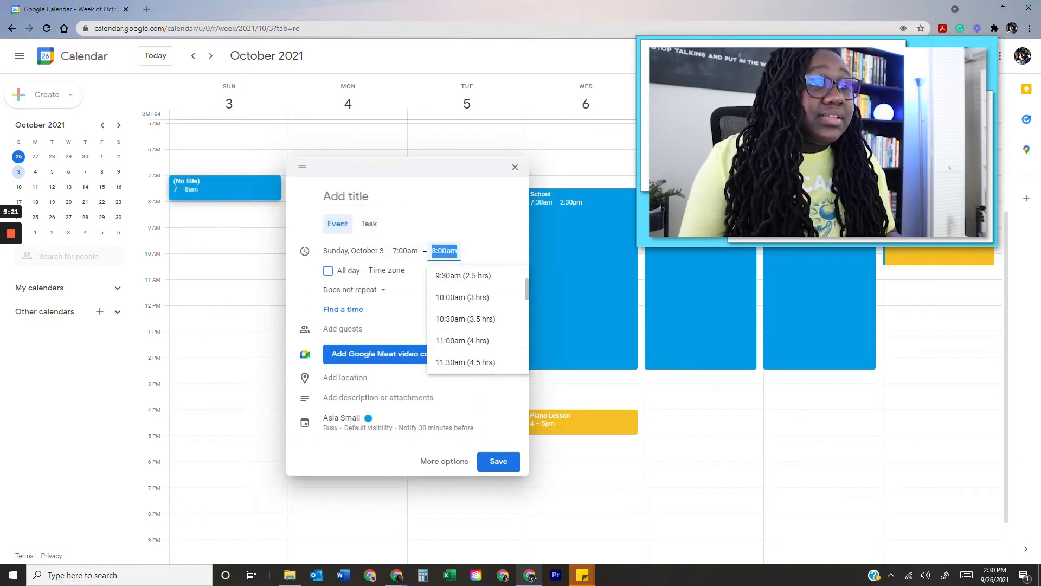
{"action": "left_click", "coordinate": [472, 276]}
{"action": "left_click", "coordinate": [390, 196]}
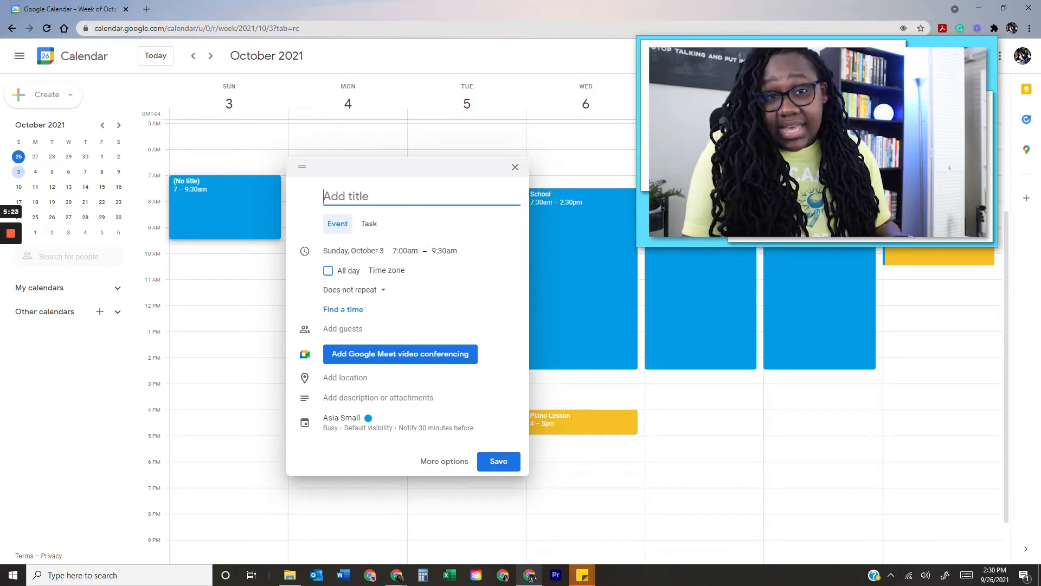
{"action": "type", "text": "Chruch"}
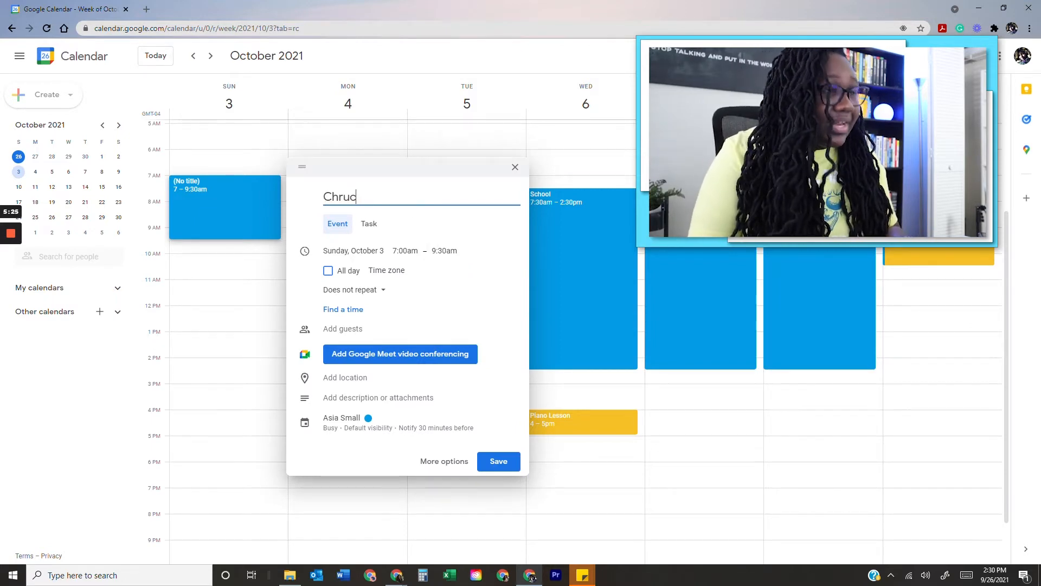
Step: Color the Chruch event purple, set it to repeat weekly on Sunday, and save it
{"action": "left_click", "coordinate": [369, 424]}
{"action": "left_click", "coordinate": [397, 400]}
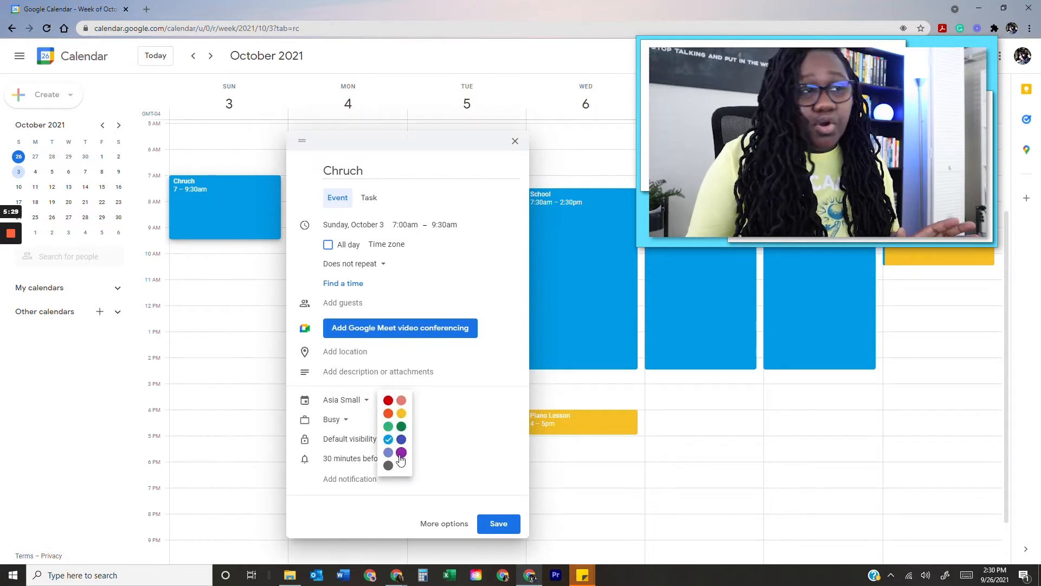
{"action": "left_click", "coordinate": [402, 459]}
{"action": "left_click", "coordinate": [373, 271]}
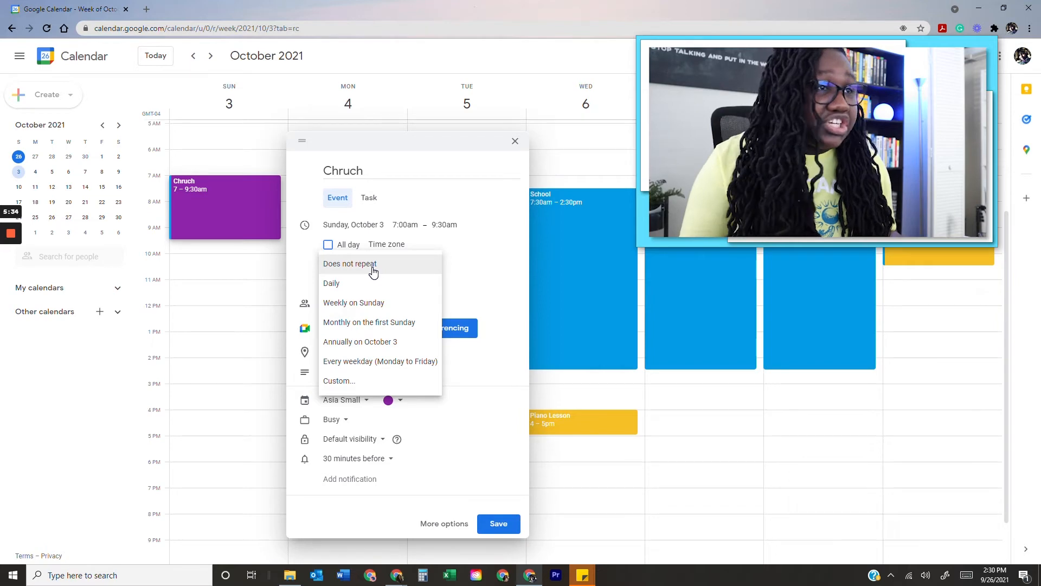
{"action": "left_click", "coordinate": [354, 302]}
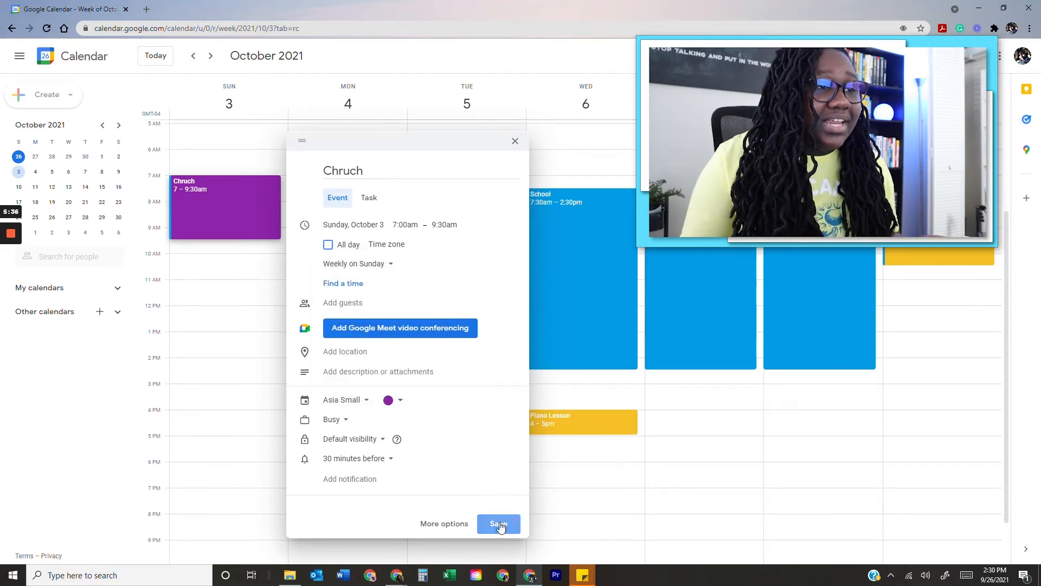
{"action": "left_click", "coordinate": [499, 524]}
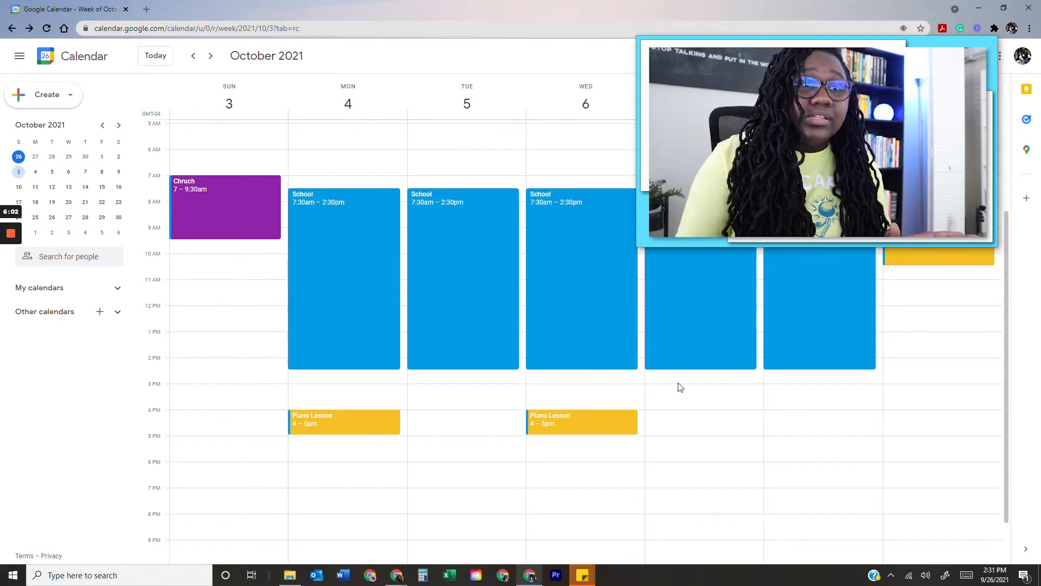
Step: Create and save a one-time "Lunch with Friends" event on Friday, October 8, from 2:30pm to 3:30pm, in the Grape color
{"action": "left_click", "coordinate": [828, 378]}
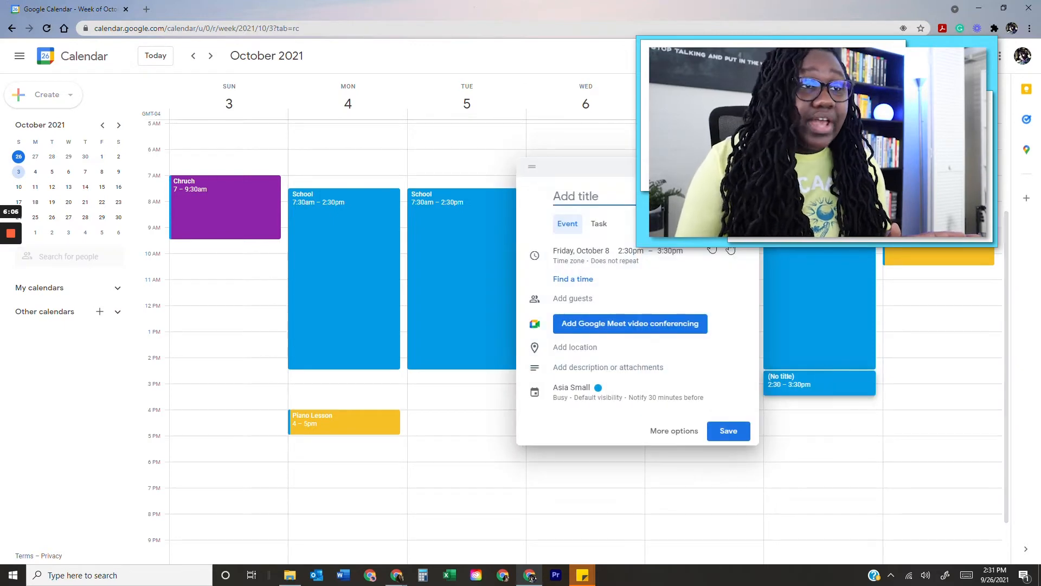
{"action": "type", "text": "Lunch with Frier"}
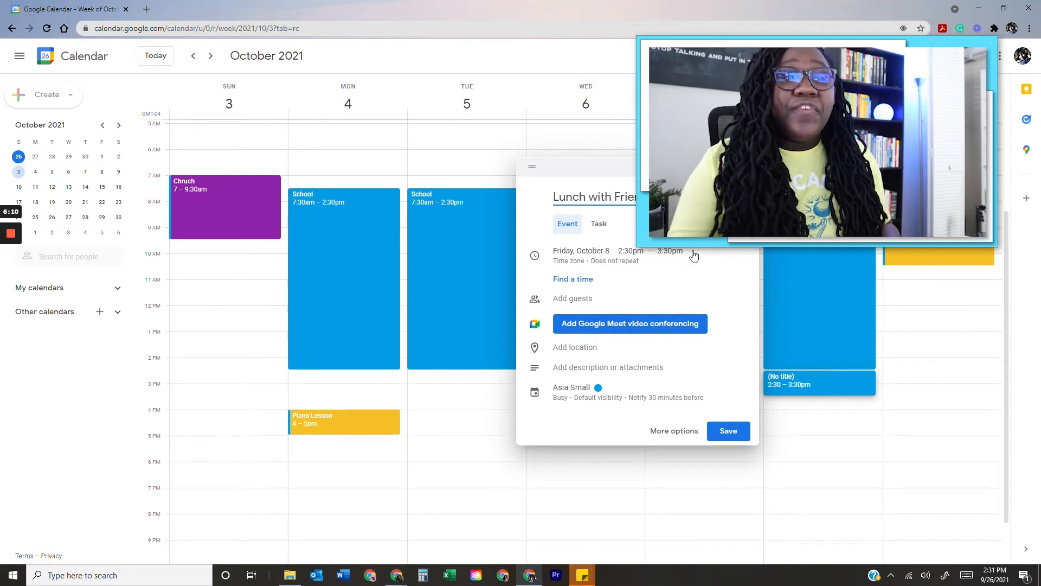
{"action": "left_click", "coordinate": [606, 399]}
{"action": "left_click", "coordinate": [606, 395]}
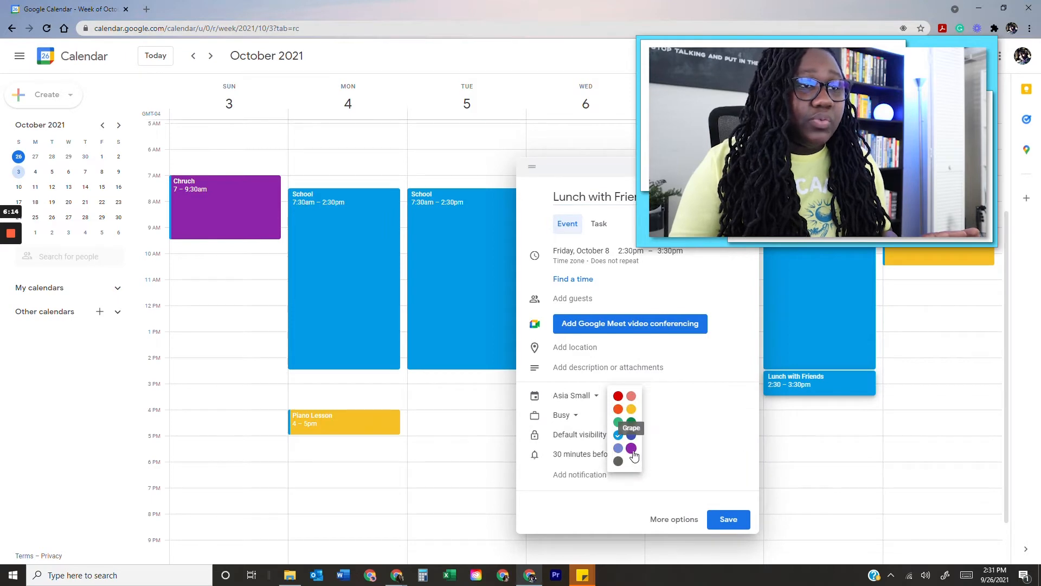
{"action": "left_click", "coordinate": [632, 451]}
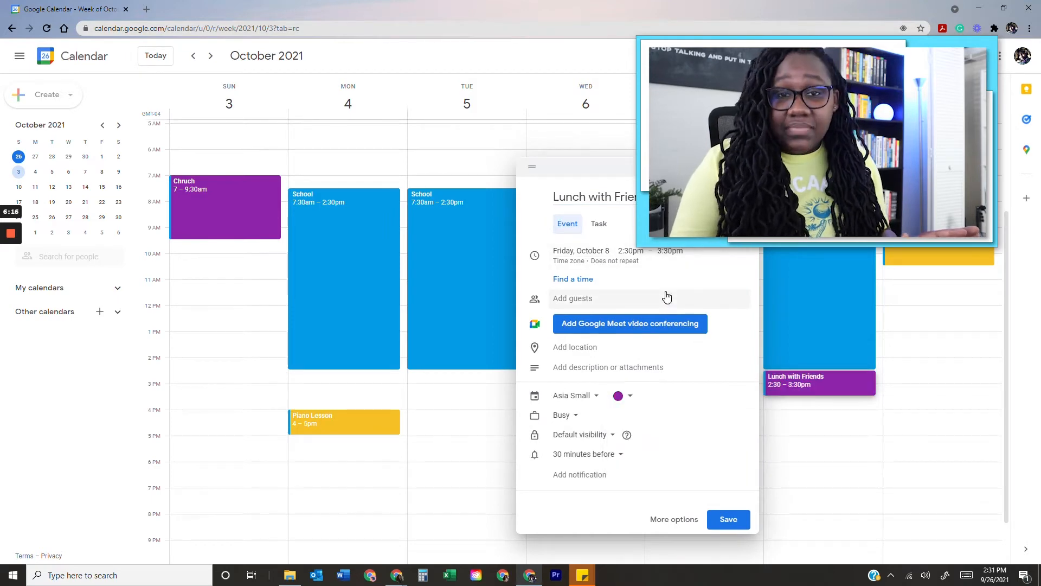
{"action": "left_click", "coordinate": [670, 251]}
{"action": "left_click", "coordinate": [678, 225]}
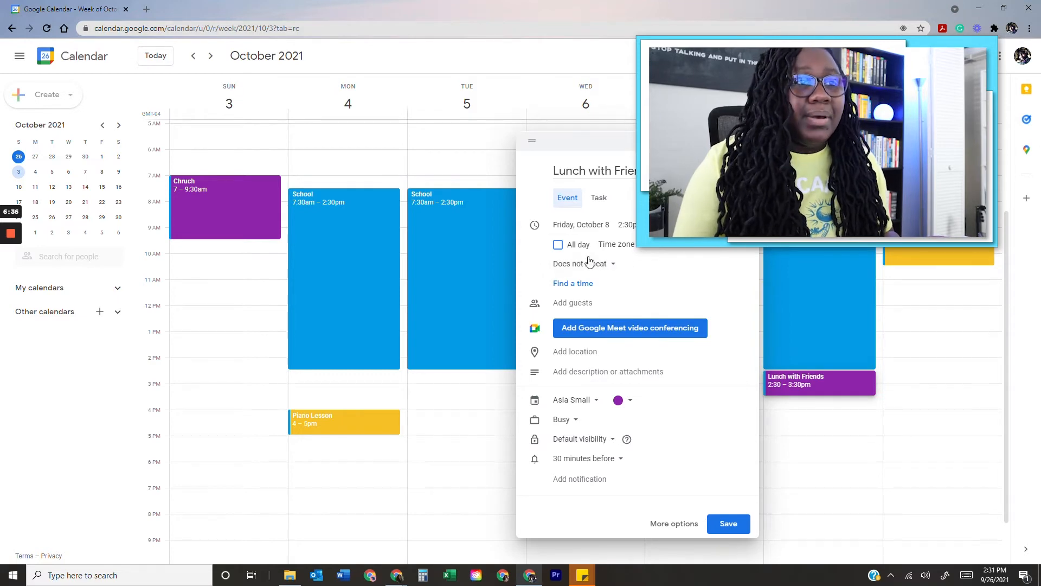
{"action": "left_click", "coordinate": [733, 525]}
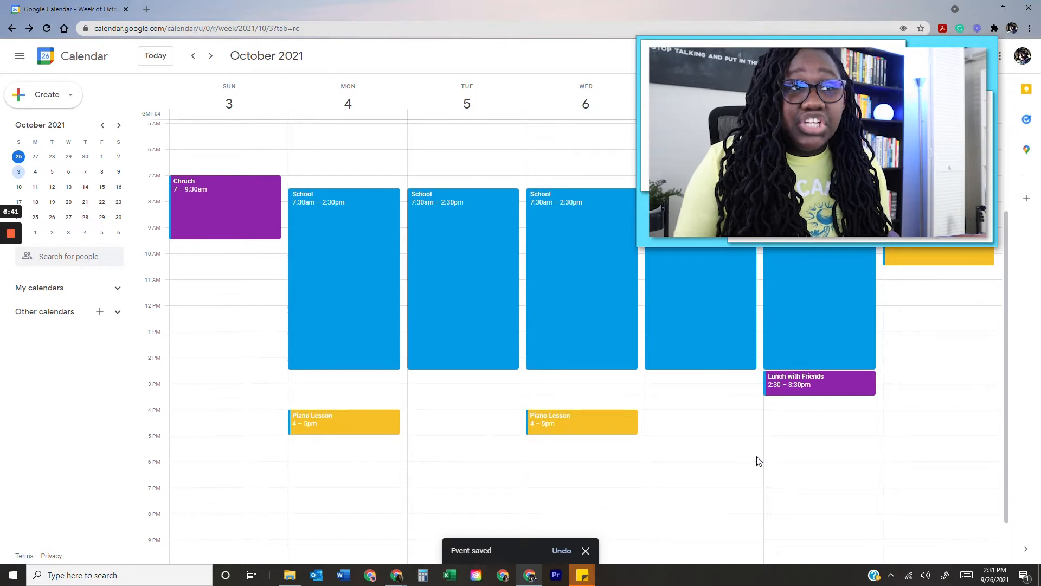
Step: Start a new event titled "Work" on Monday, October 4, from 7:00pm to 8:00pm, in the Grape color
{"action": "left_click", "coordinate": [344, 498]}
{"action": "type", "text": "Work"}
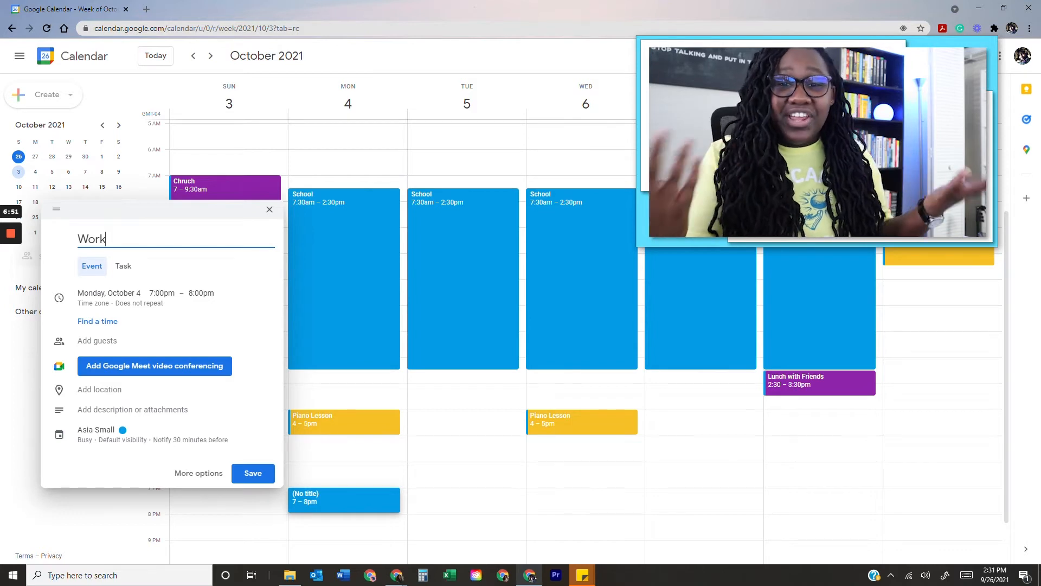
{"action": "left_click", "coordinate": [125, 432]}
{"action": "left_click", "coordinate": [143, 402]}
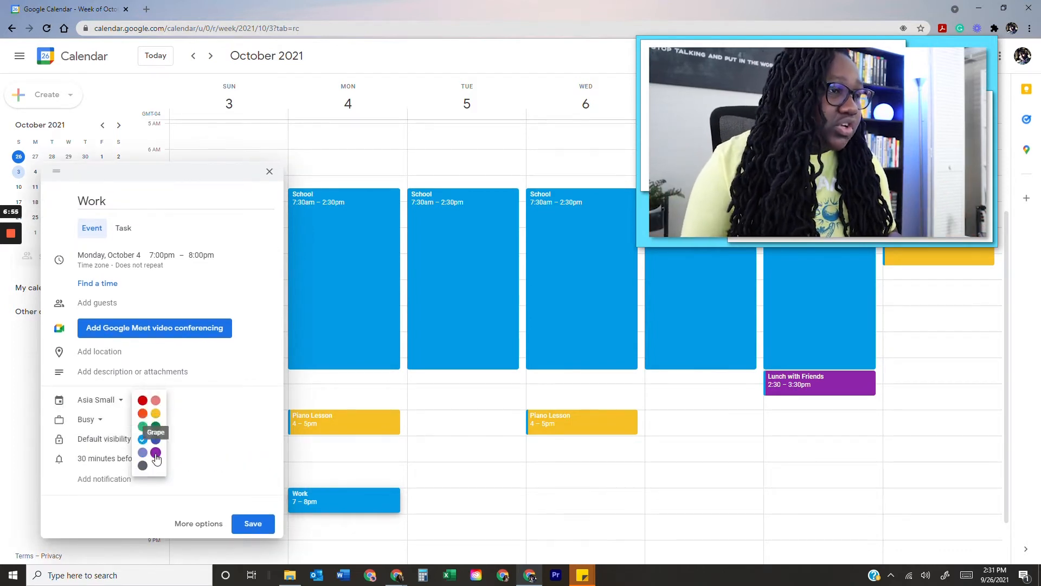
{"action": "left_click", "coordinate": [156, 451]}
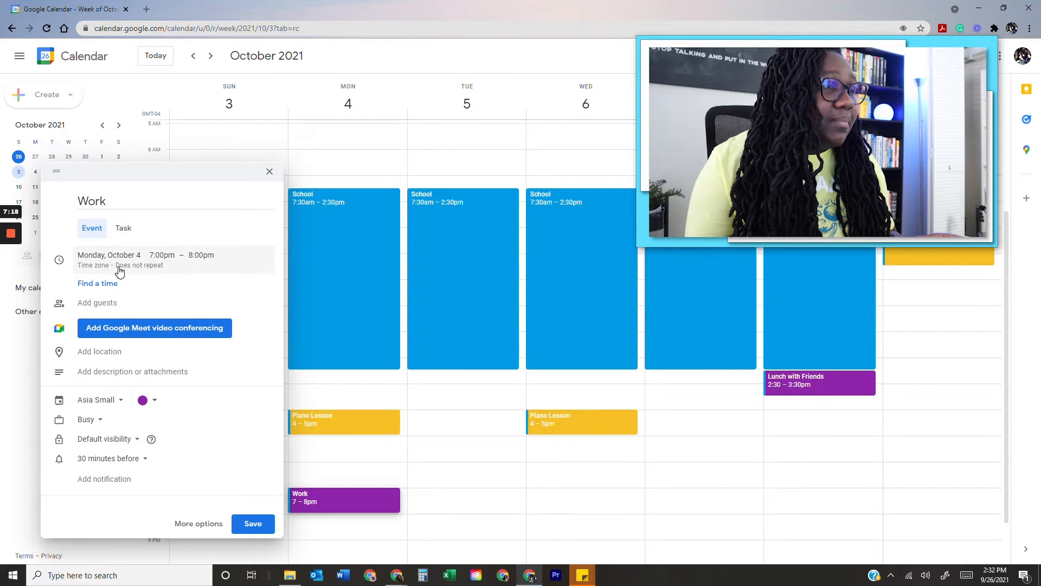
Step: Give the Work event a custom recurrence, every 1 week on Monday, Wednesday and Friday
{"action": "left_click", "coordinate": [143, 271]}
{"action": "left_click", "coordinate": [130, 266]}
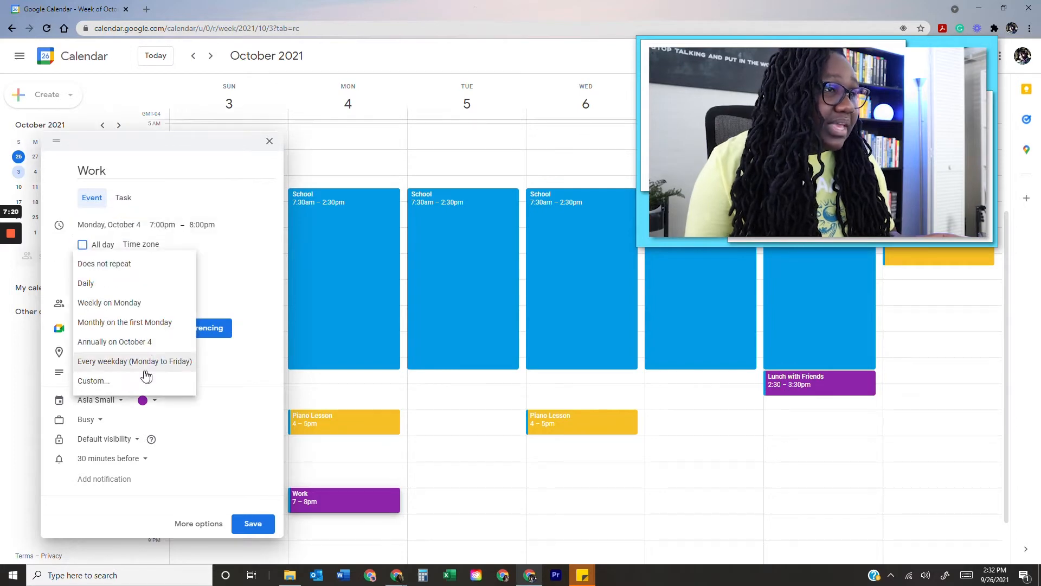
{"action": "left_click", "coordinate": [93, 380]}
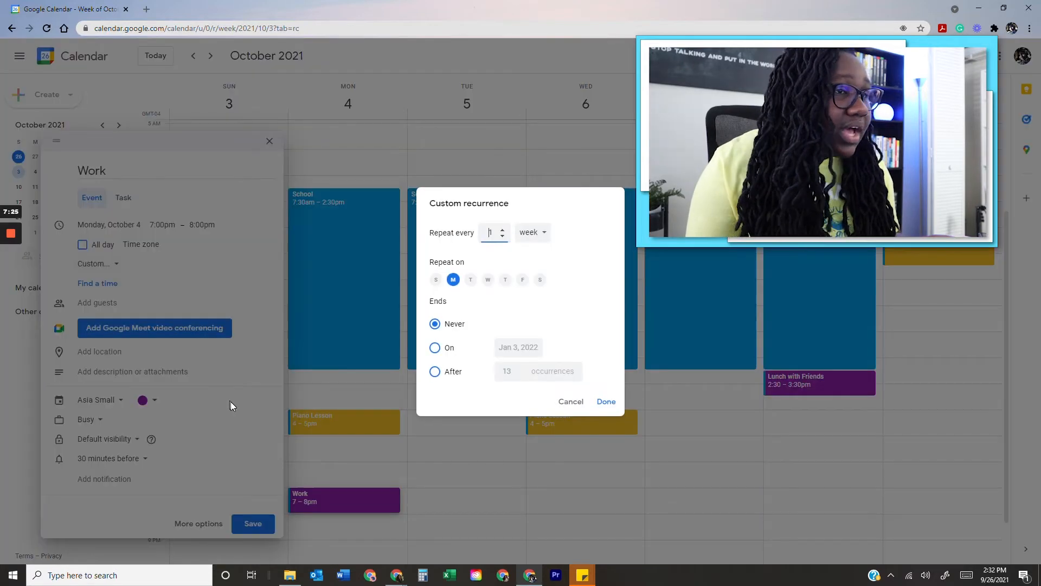
{"action": "left_click", "coordinate": [488, 279]}
{"action": "left_click", "coordinate": [523, 280]}
Step: End the Work recurrence on Oct 9, 2021, accept the custom recurrence and save the event
{"action": "left_click", "coordinate": [435, 348]}
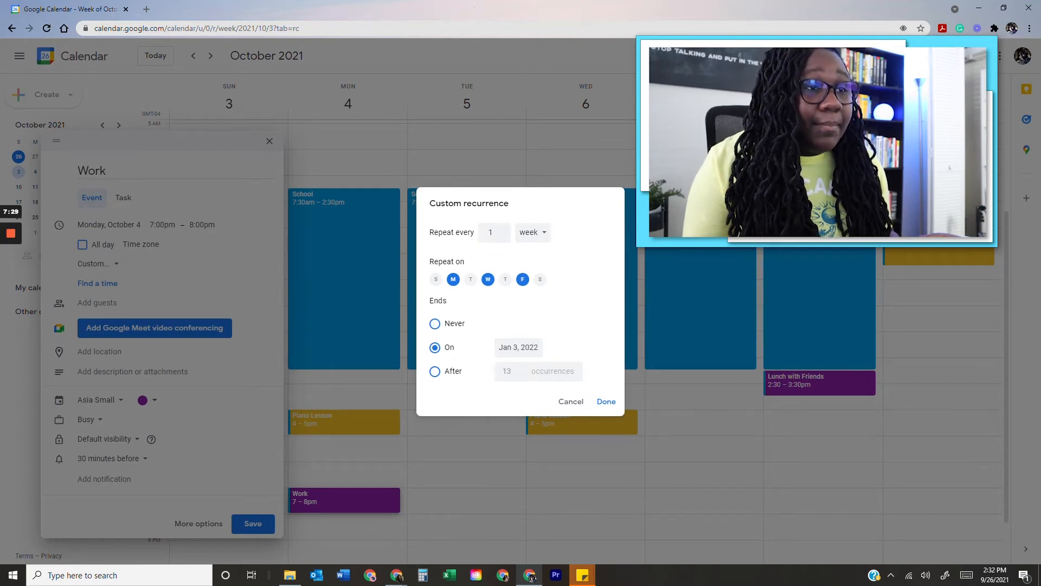
{"action": "left_click", "coordinate": [519, 347]}
{"action": "left_click", "coordinate": [616, 370]}
{"action": "left_click", "coordinate": [616, 370]}
{"action": "left_click", "coordinate": [616, 370]}
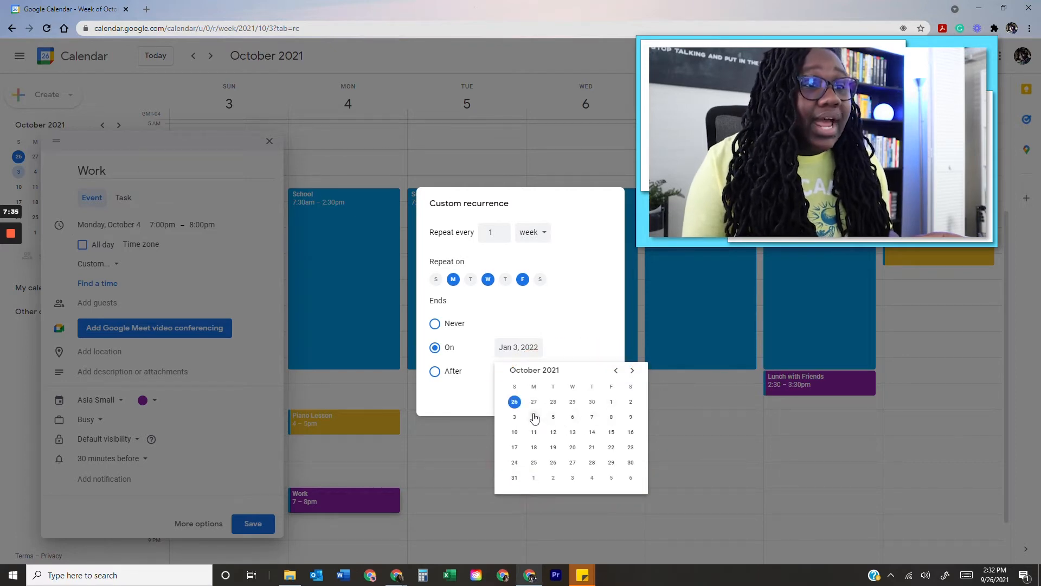
{"action": "left_click", "coordinate": [633, 418]}
{"action": "left_click", "coordinate": [606, 405]}
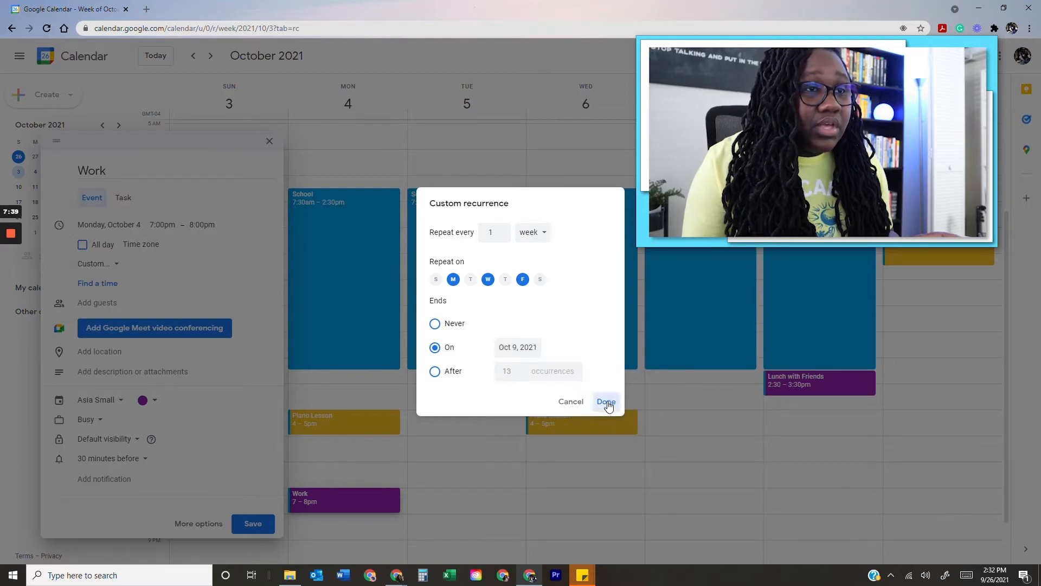
{"action": "left_click", "coordinate": [253, 523]}
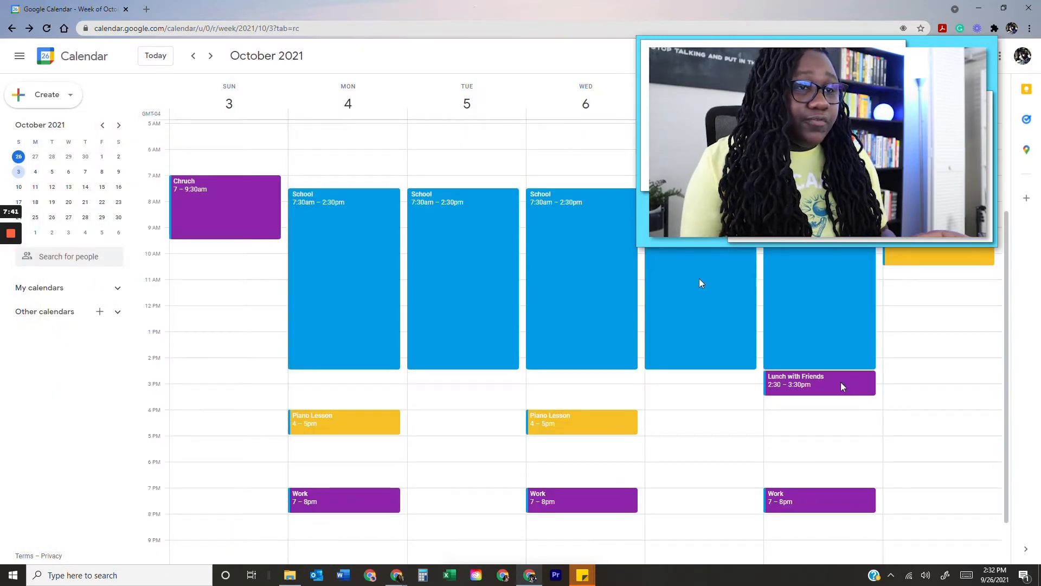
Step: Check which events repeat in the following week, and return to the week of October 3 to review the schedule
{"action": "left_click", "coordinate": [211, 56]}
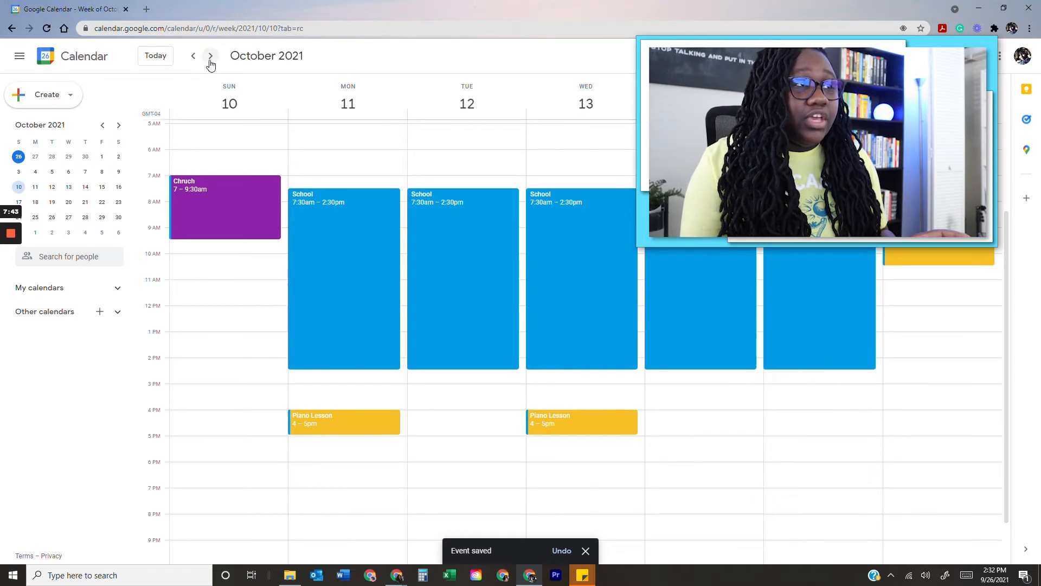
{"action": "left_click", "coordinate": [193, 56]}
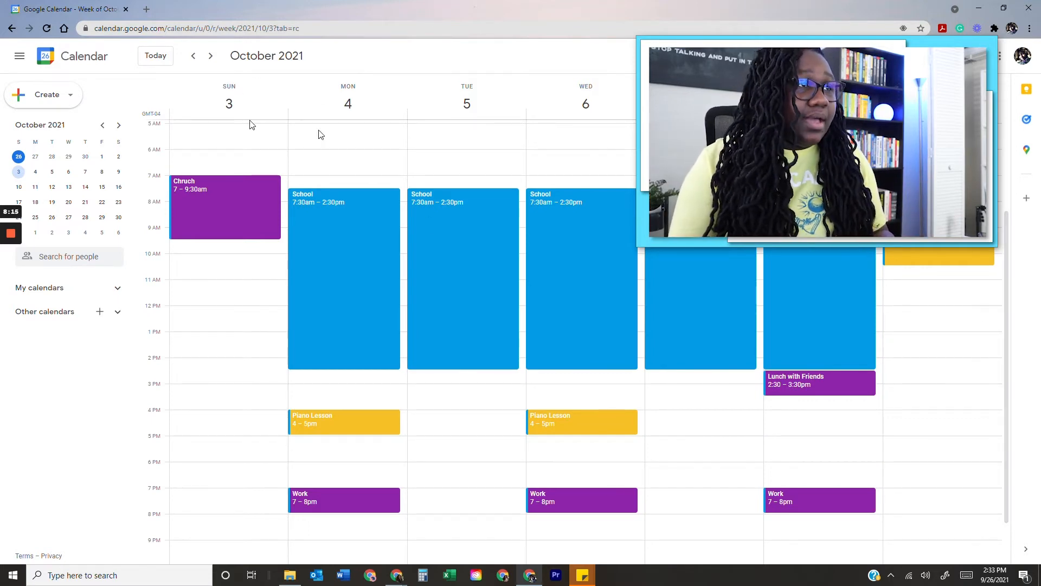
{"action": "scroll", "coordinate": [368, 130], "scroll_direction": "down", "scroll_amount": 2}
{"action": "scroll", "coordinate": [367, 131], "scroll_direction": "up", "scroll_amount": 3}
{"action": "scroll", "coordinate": [816, 330], "scroll_direction": "down", "scroll_amount": 2}
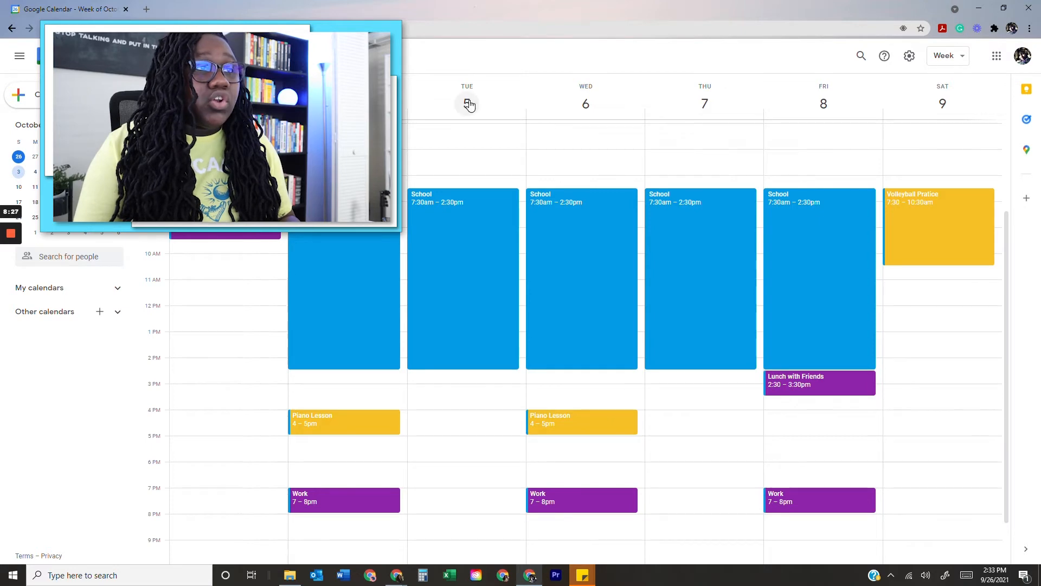
Step: Create an all-day event titled "Biology Test TODAY!!!!" on Friday, October 8, color it red and save it
{"action": "left_click", "coordinate": [851, 113]}
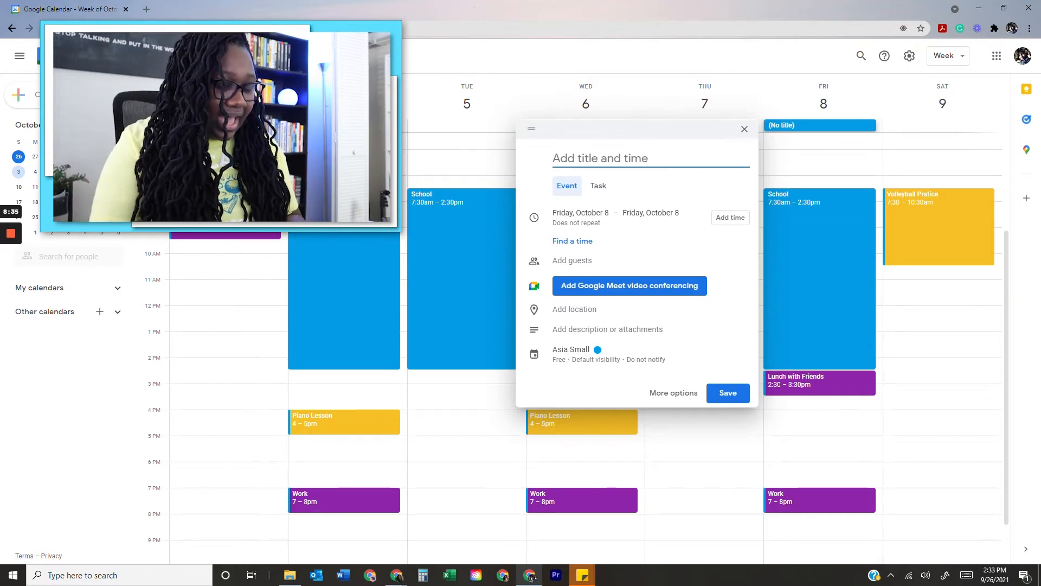
{"action": "type", "text": "Biology T"}
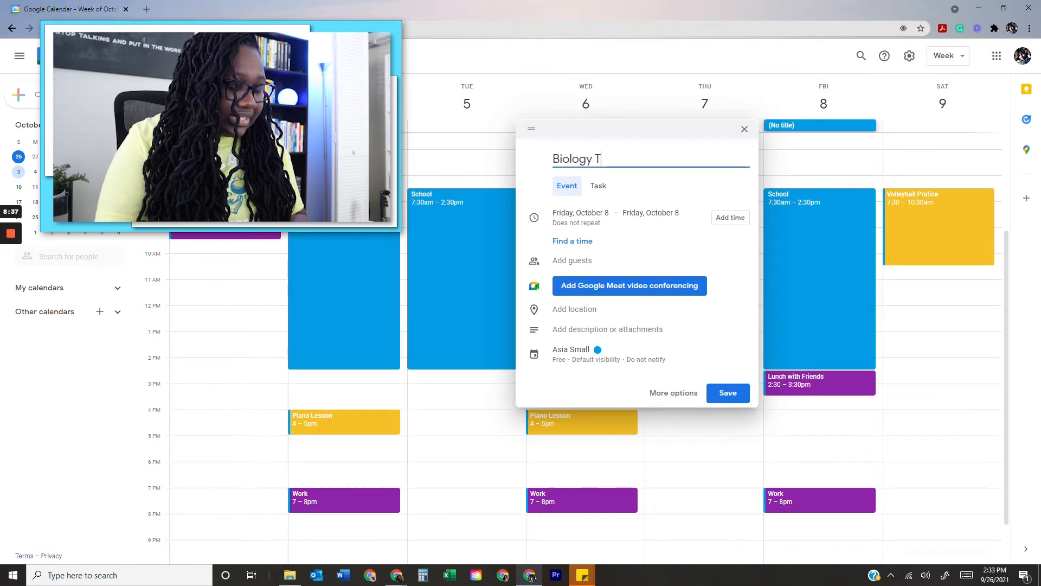
{"action": "type", "text": "est TODAY!"}
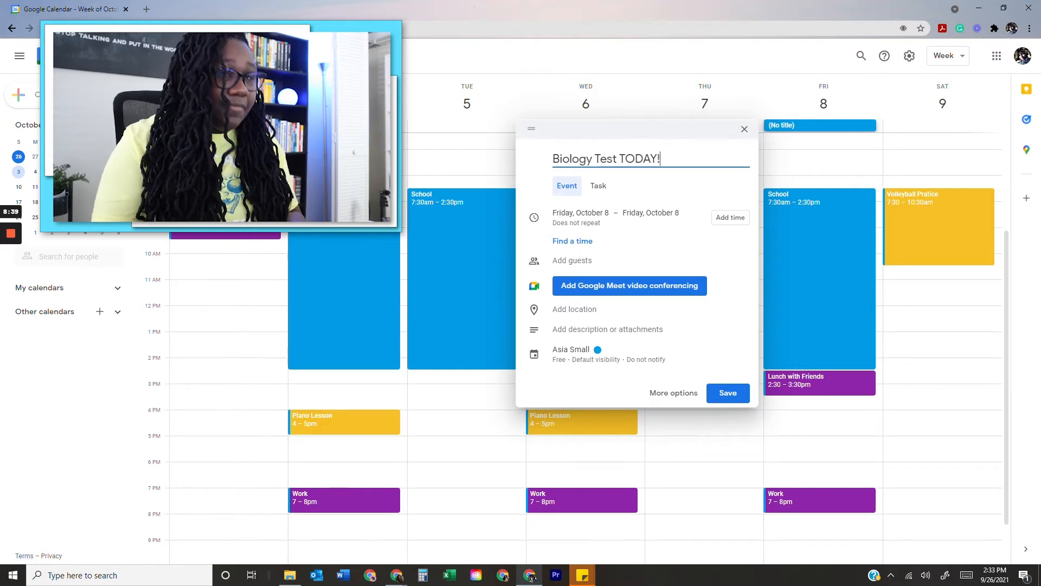
{"action": "type", "text": "!!!"}
{"action": "left_click", "coordinate": [599, 356]}
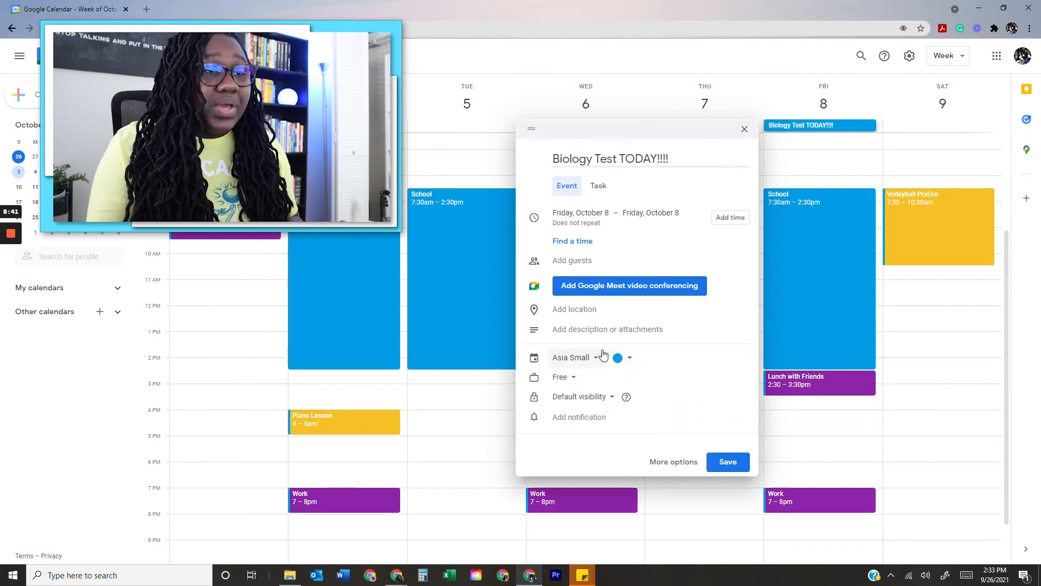
{"action": "left_click", "coordinate": [625, 360]}
{"action": "left_click", "coordinate": [619, 359]}
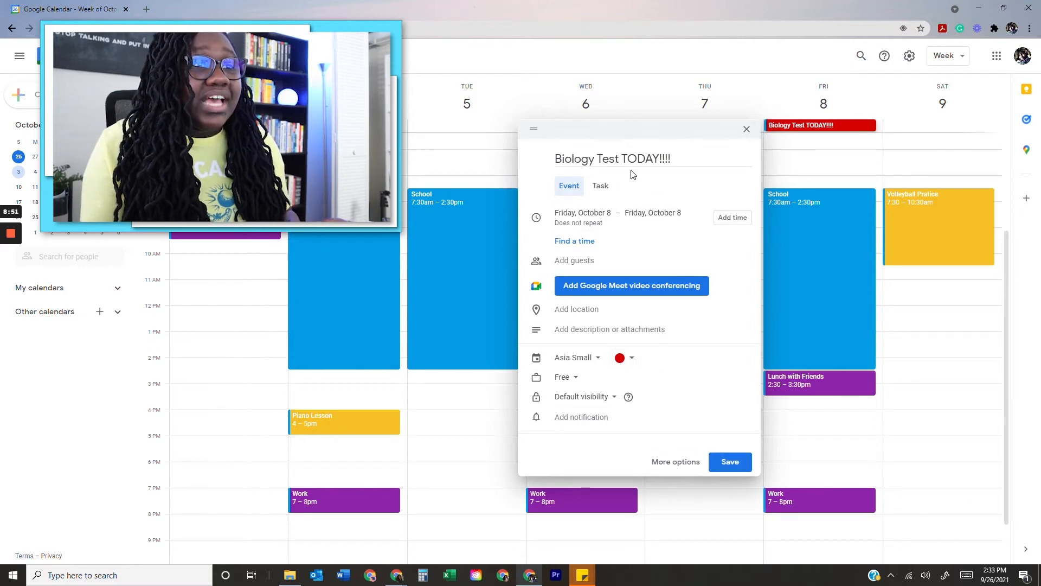
{"action": "left_click", "coordinate": [730, 462]}
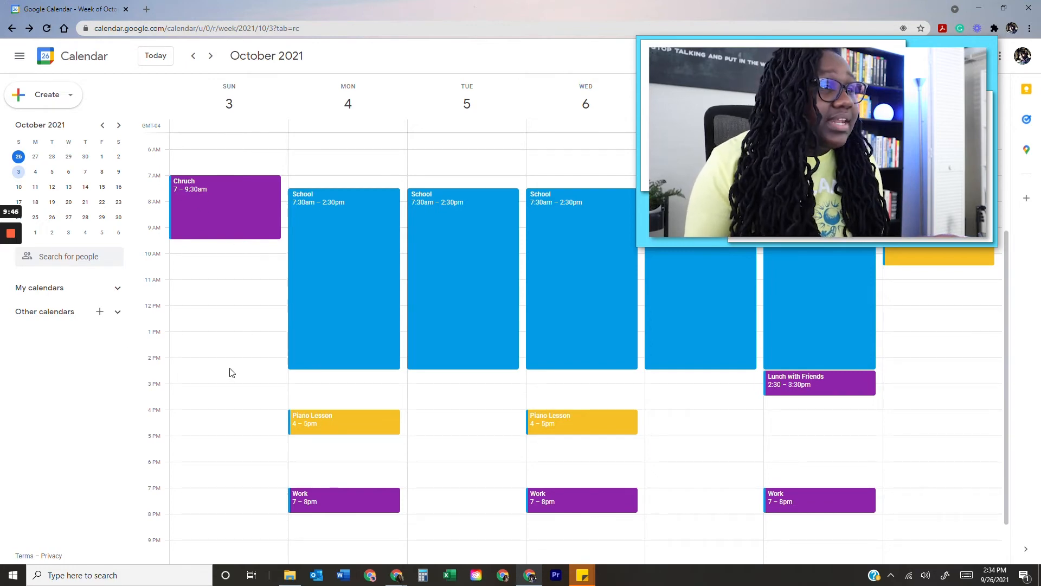
Step: Start a new event titled "Study For Biology Test" on Sunday, October 3, from 2:00pm to 3:30pm
{"action": "left_click", "coordinate": [198, 364]}
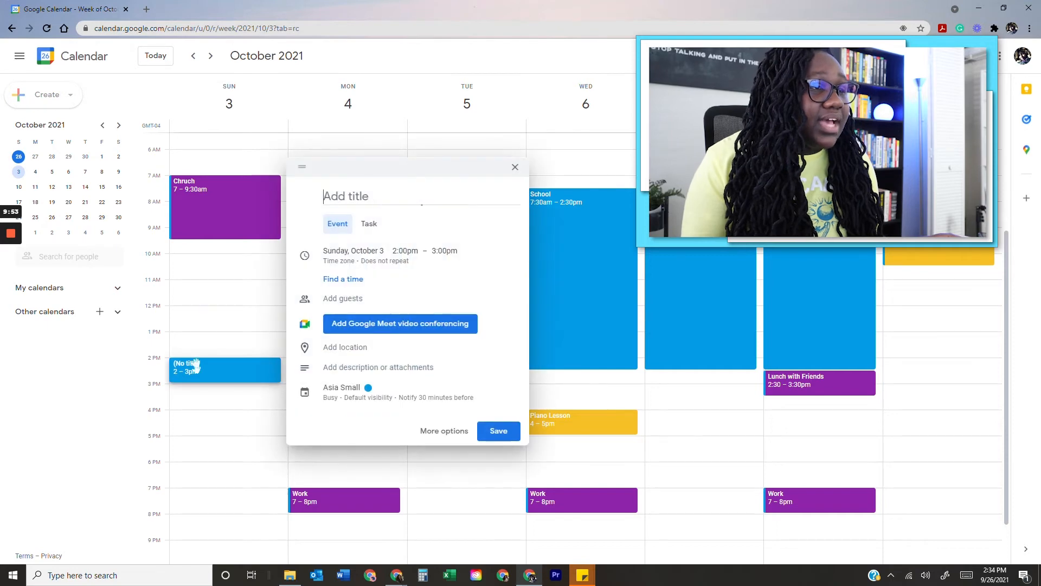
{"action": "left_click", "coordinate": [445, 251]}
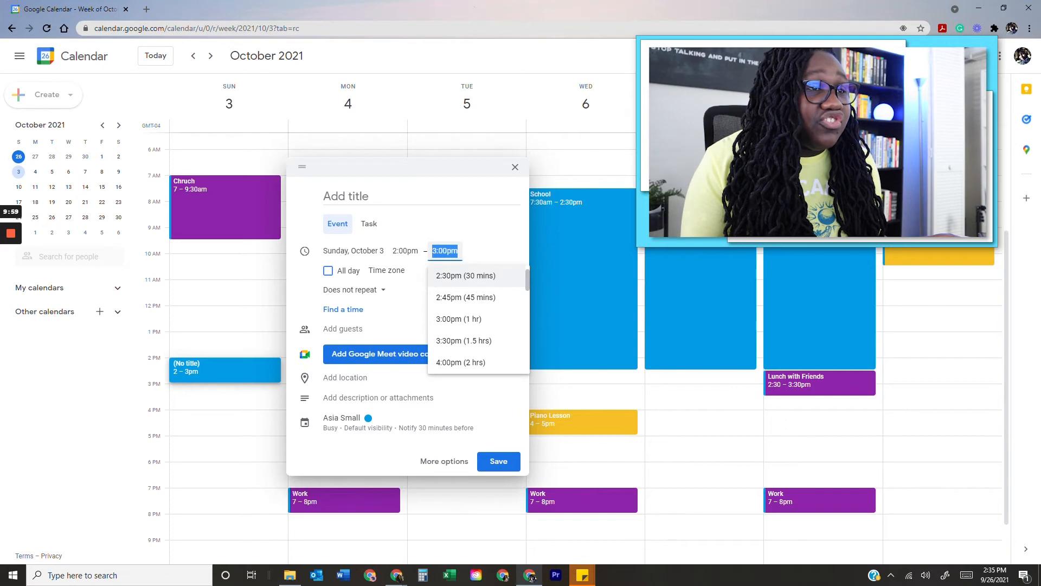
{"action": "left_click", "coordinate": [465, 341]}
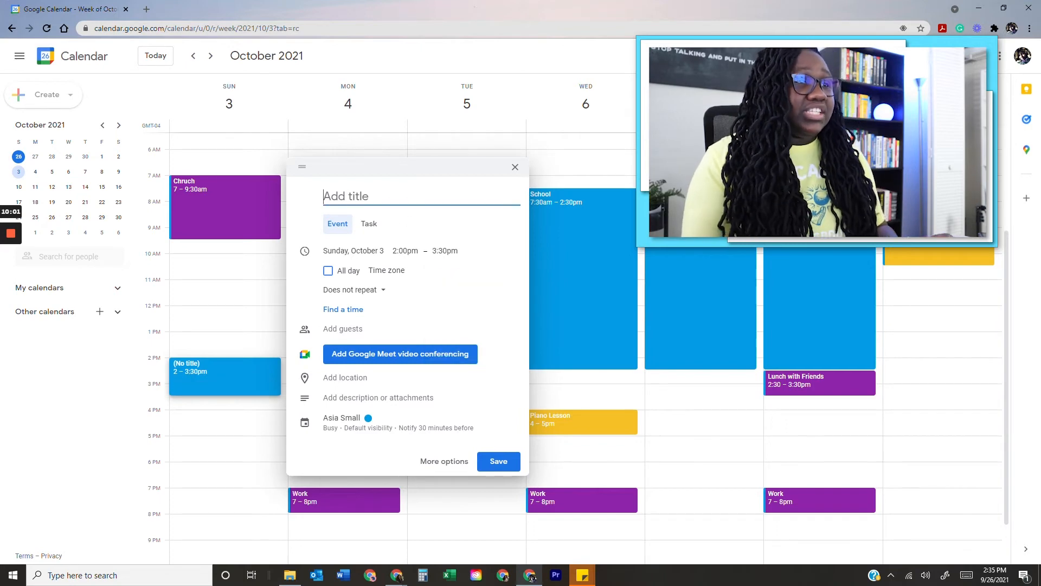
{"action": "type", "text": "Study Fo"}
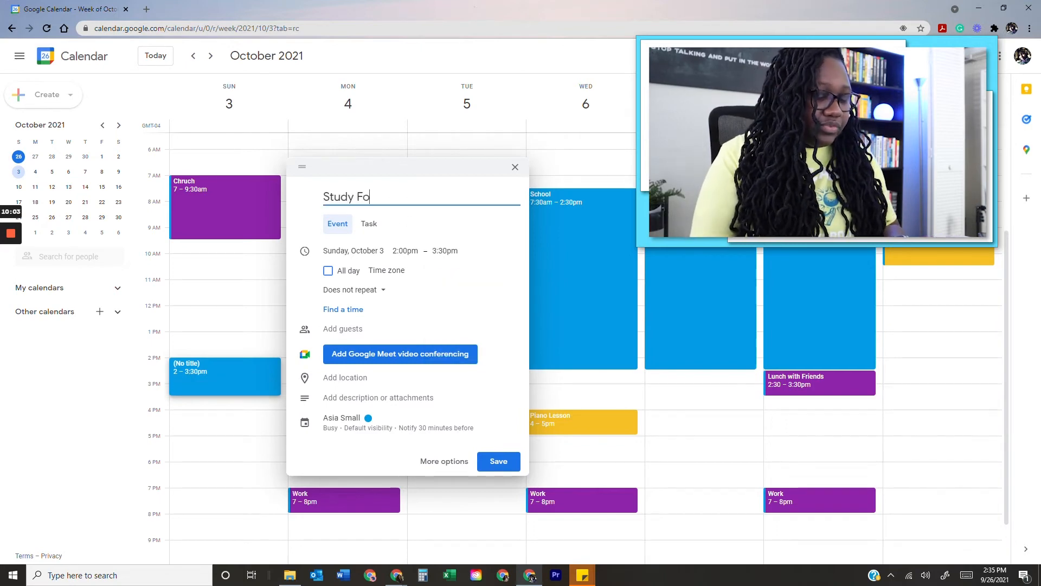
{"action": "type", "text": "r Biology Test"}
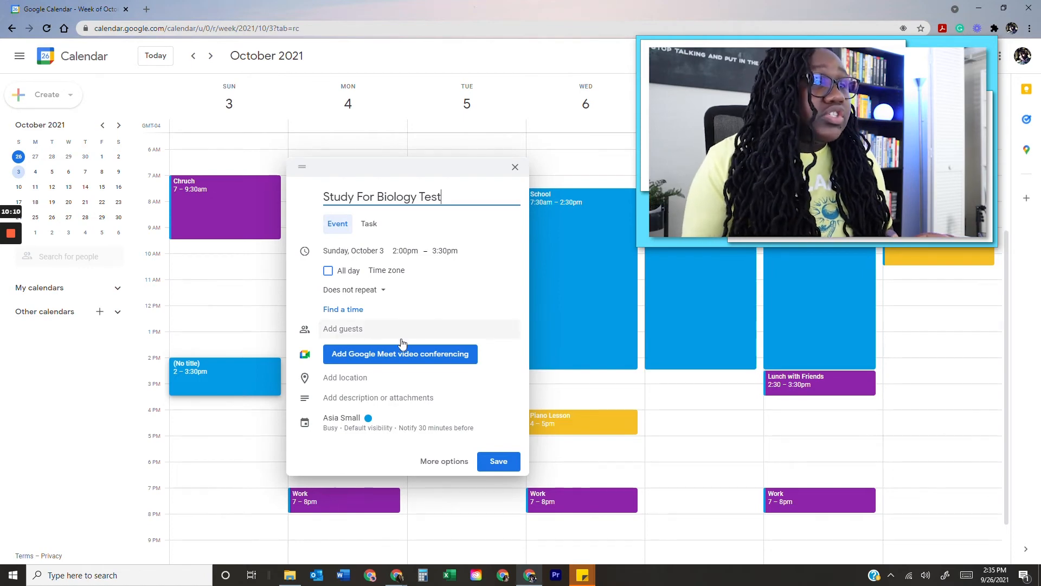
Step: Add the description "Take Notes On My Chapters" to the Sunday study event, color it dark green and save it
{"action": "left_click", "coordinate": [359, 405]}
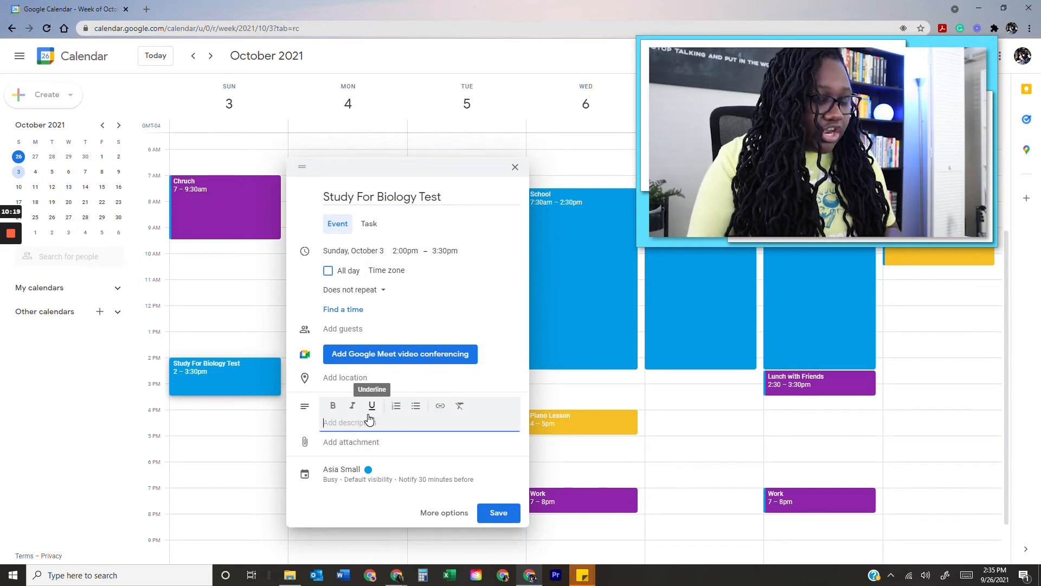
{"action": "type", "text": "Take Notes On My Chapters"}
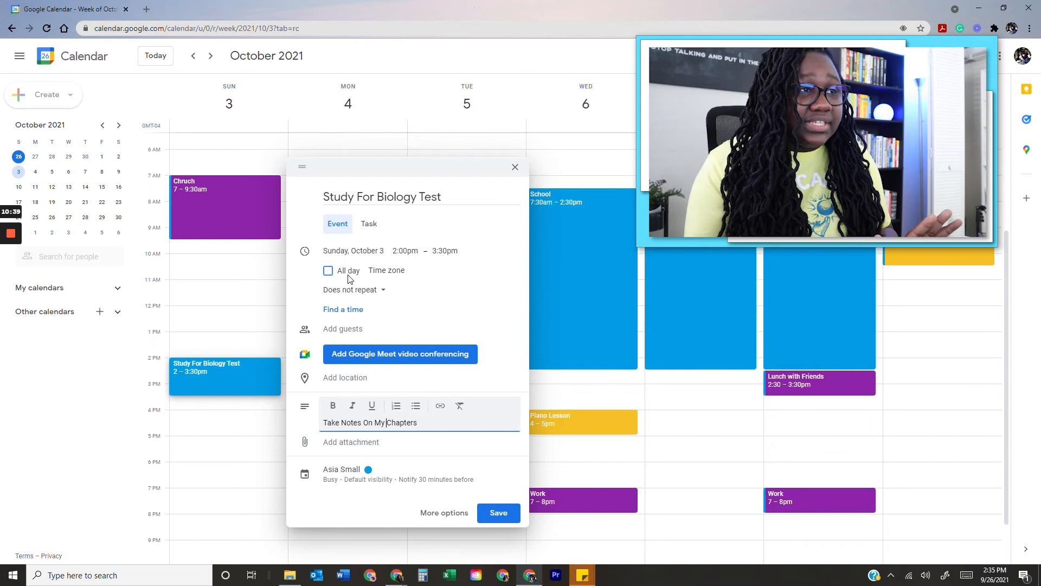
{"action": "left_click", "coordinate": [369, 470]}
{"action": "left_click", "coordinate": [398, 401]}
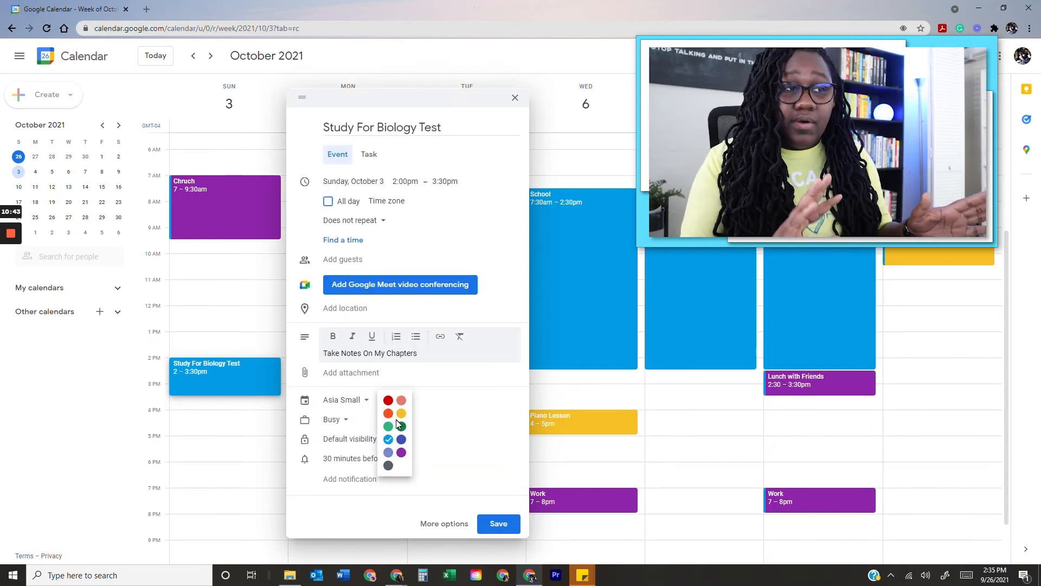
{"action": "left_click", "coordinate": [400, 427]}
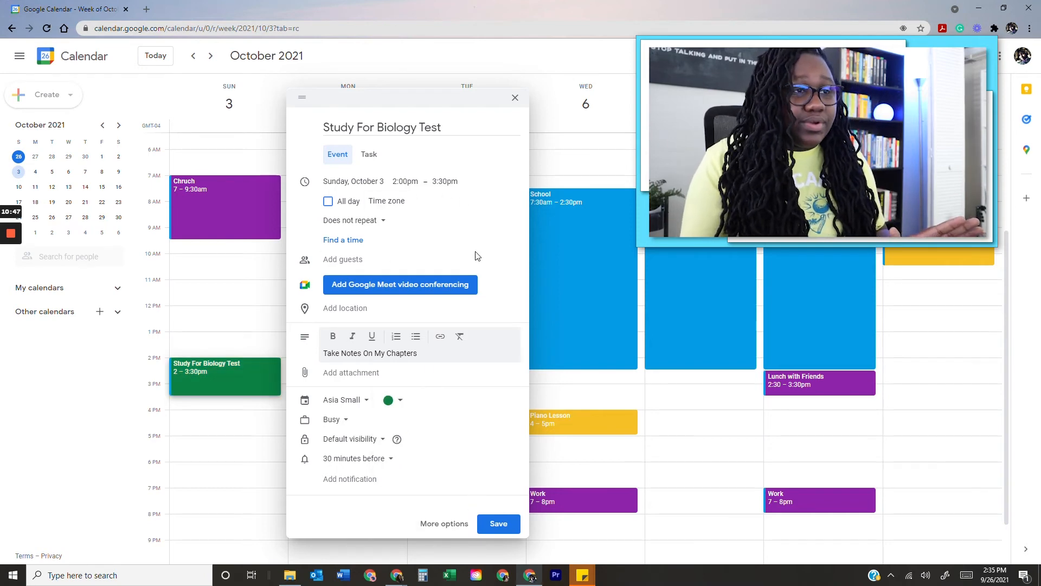
{"action": "left_click", "coordinate": [498, 523]}
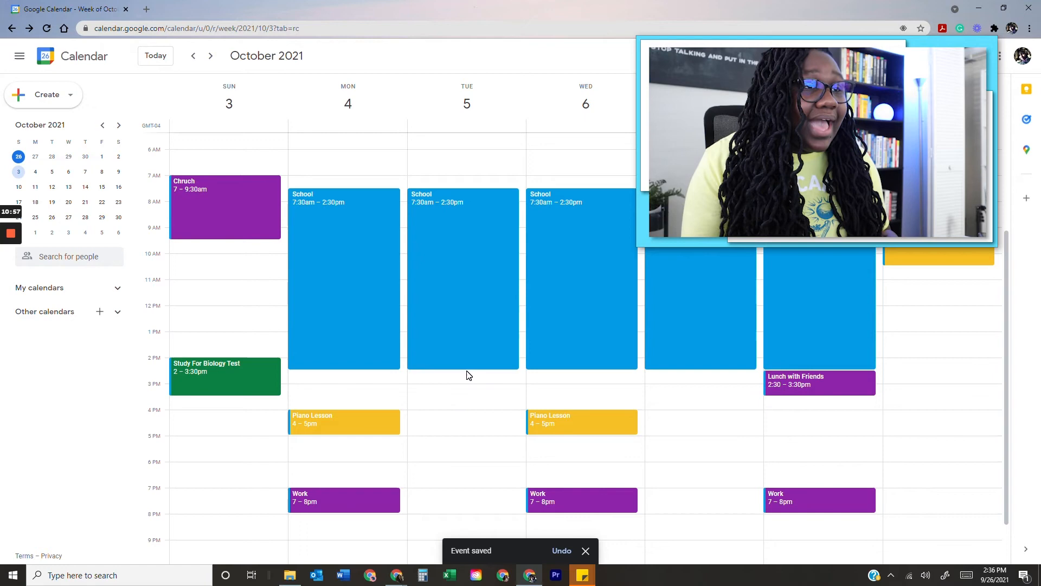
Step: Start a "Study For Biology Test" event on Tuesday, October 5, 3:30pm to 4:30pm, with description lines "Make and Review Flashcards" and "Create A Mock Exam"
{"action": "left_click", "coordinate": [447, 402]}
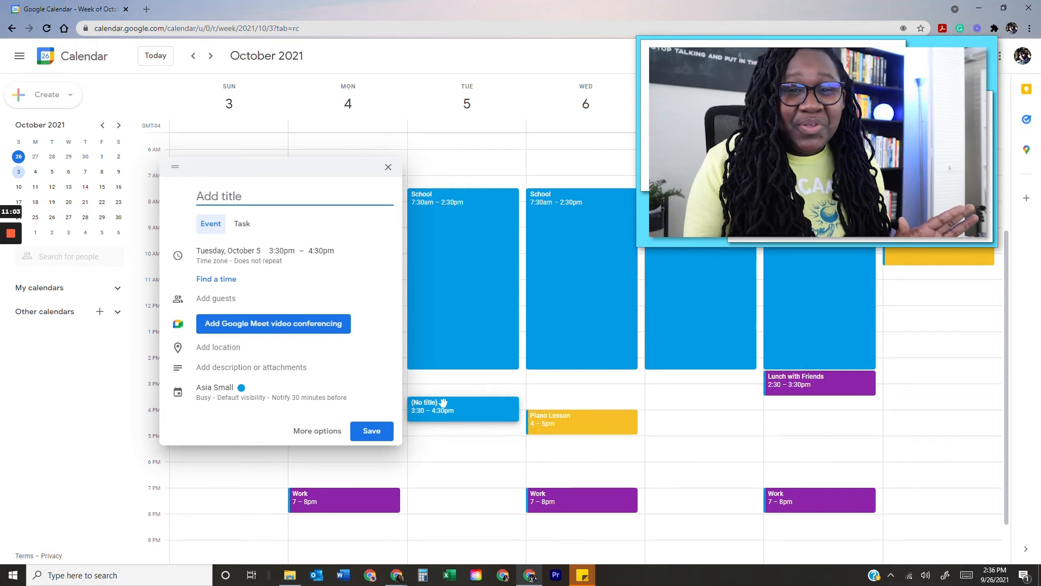
{"action": "type", "text": "S"}
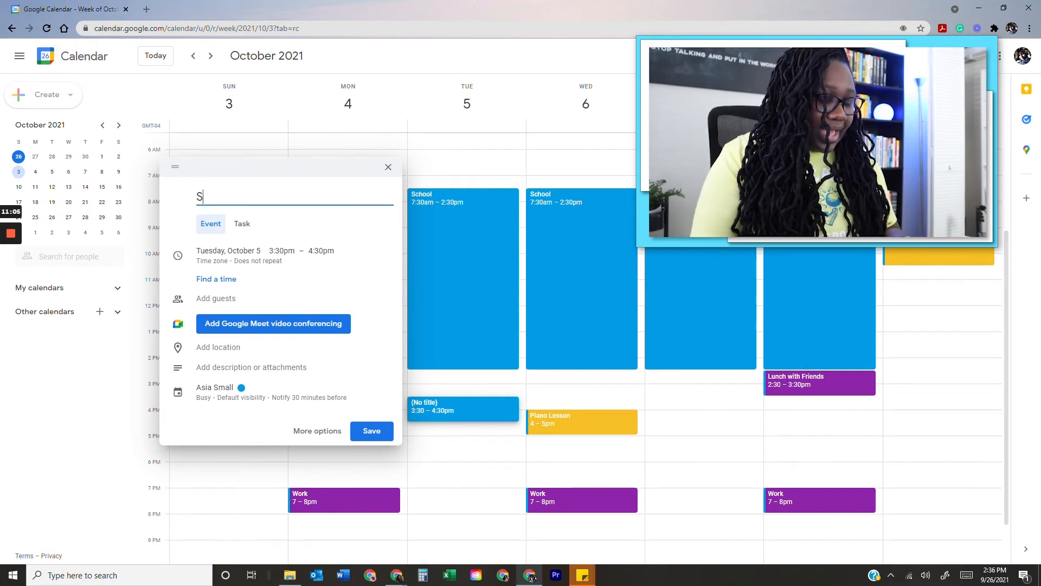
{"action": "type", "text": "tudy For Biology test"}
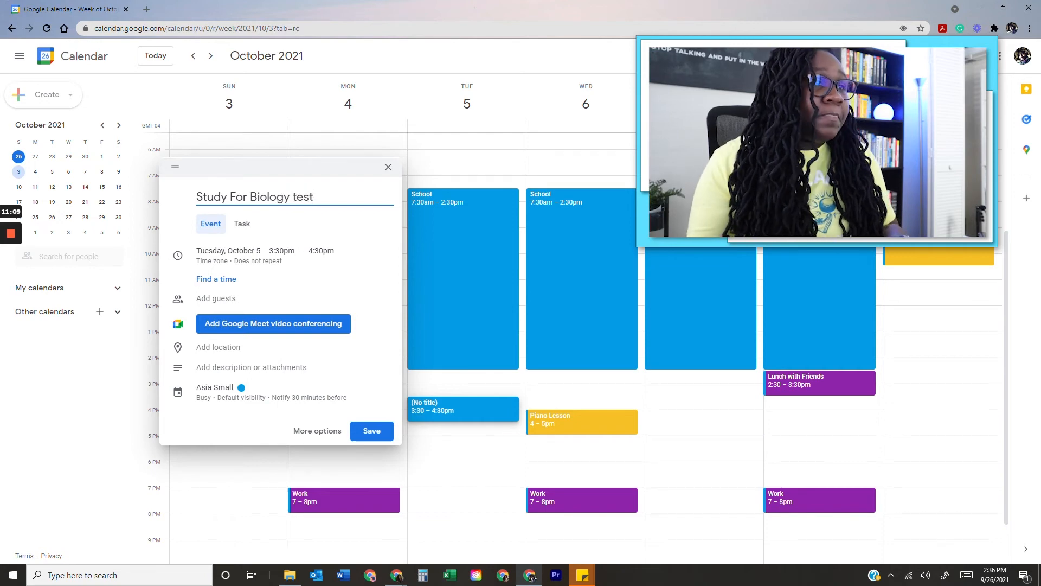
{"action": "left_click", "coordinate": [239, 368]}
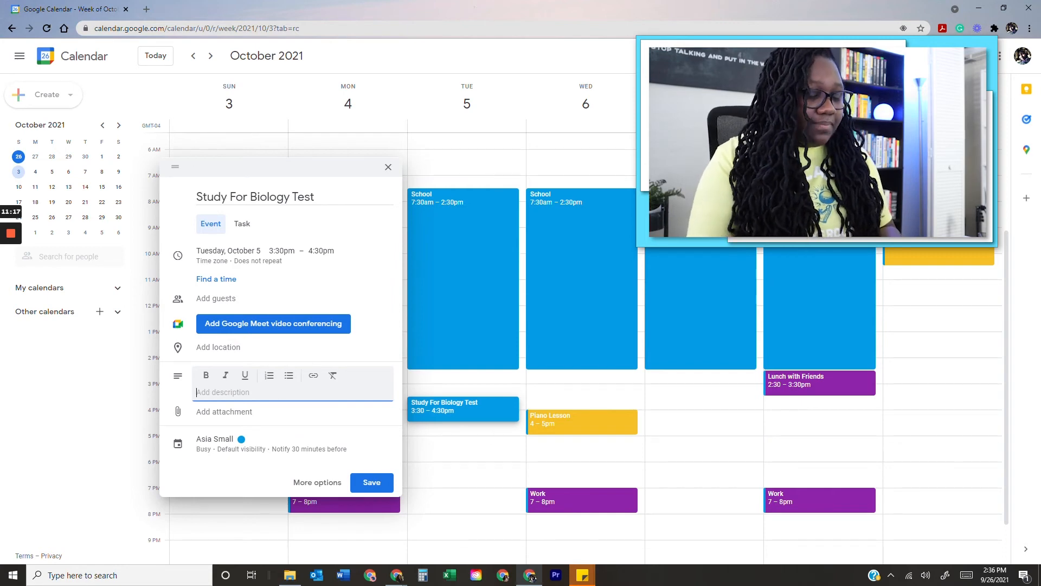
{"action": "type", "text": "ake and Review Flashcards"}
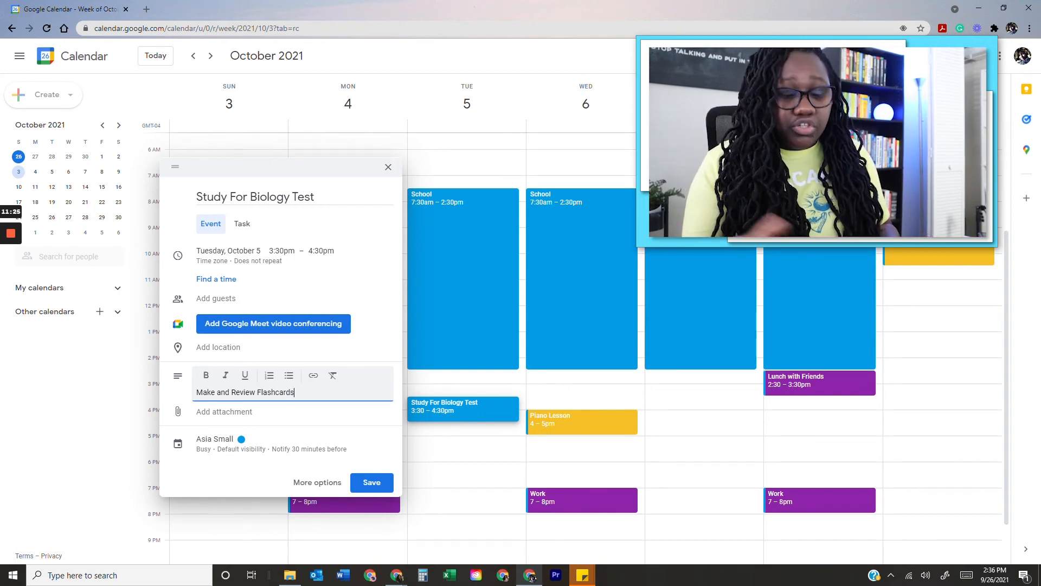
{"action": "key", "text": "Return"}
{"action": "type", "text": "Create A Mock Exam"}
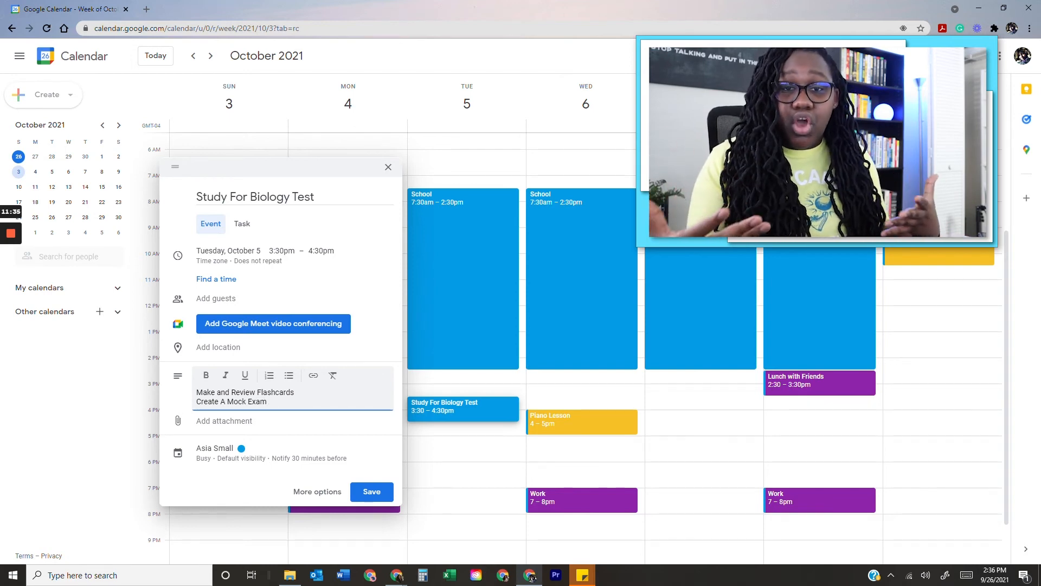
Step: Color the Tuesday study event dark green and save it
{"action": "left_click", "coordinate": [250, 458]}
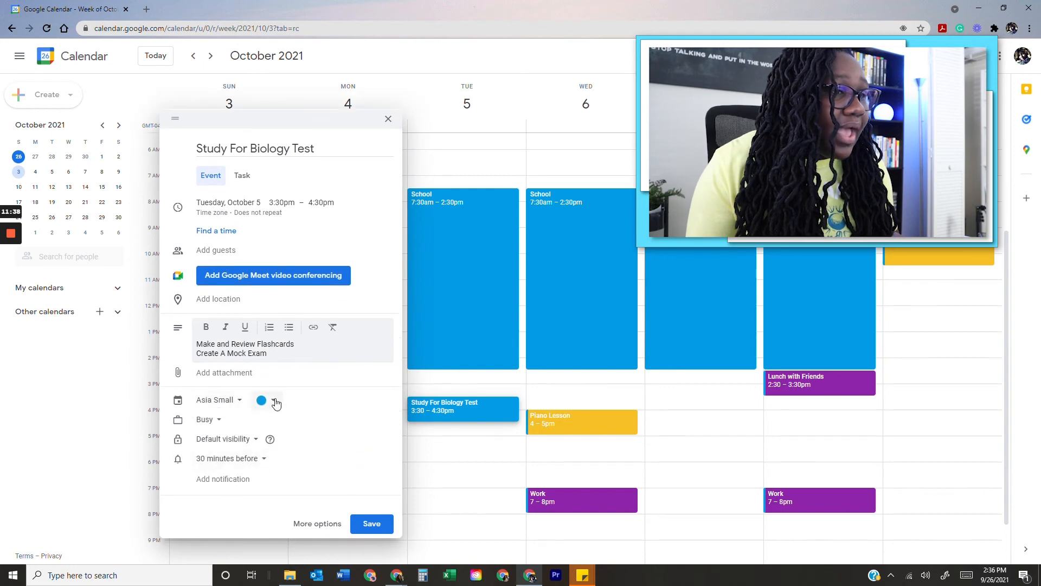
{"action": "left_click", "coordinate": [271, 400]}
{"action": "left_click", "coordinate": [278, 428]}
{"action": "left_click", "coordinate": [384, 526]}
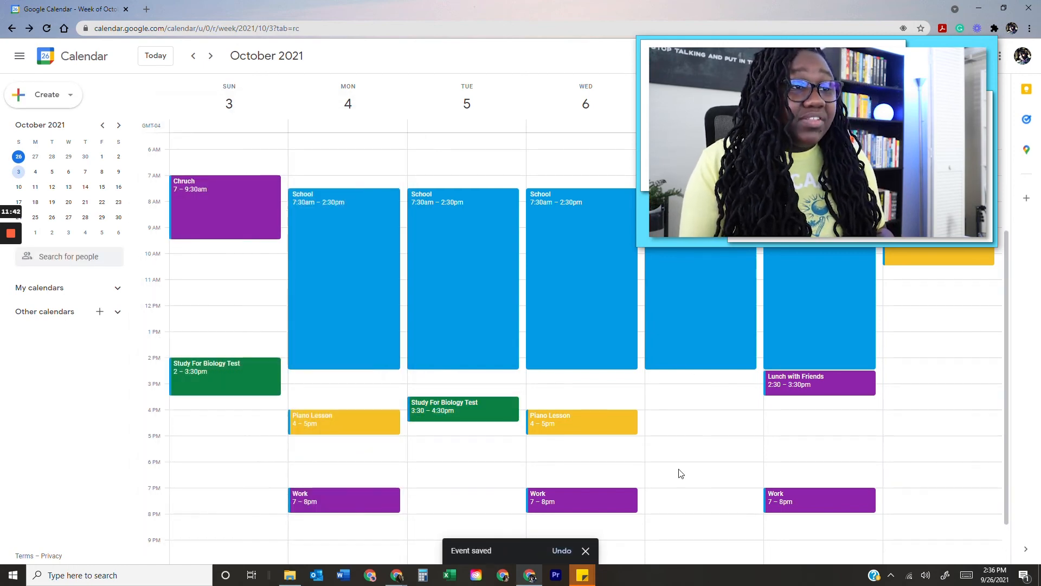
Step: Create a dark green "Study For Biology Test" event on Thursday, October 7, 3:30pm to 4:30pm, with "Take Mock Exam" and a review line as description
{"action": "left_click", "coordinate": [675, 404]}
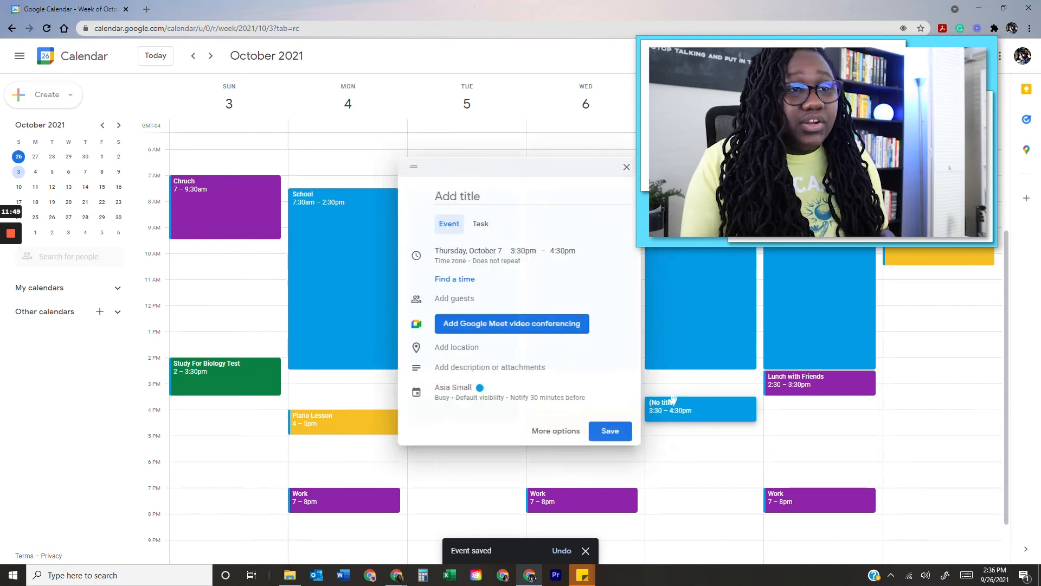
{"action": "type", "text": "Study For Biology Test"}
{"action": "left_click", "coordinate": [477, 370]}
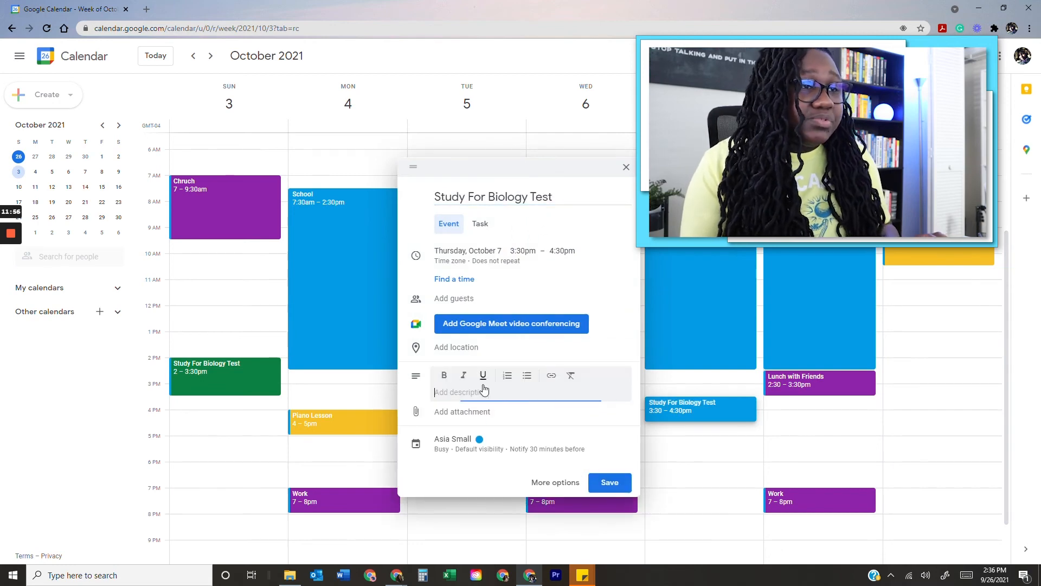
{"action": "type", "text": "T"}
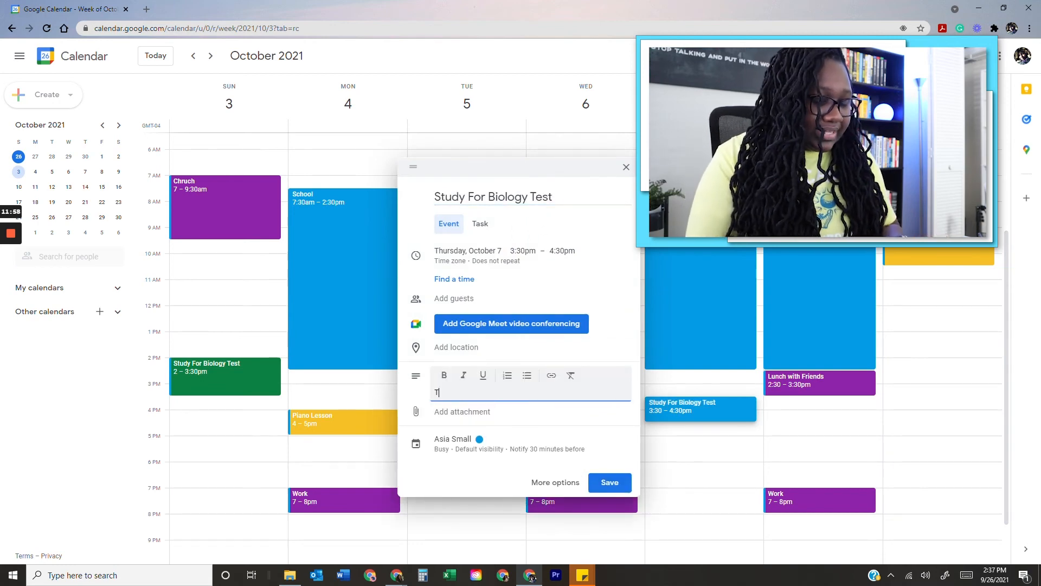
{"action": "type", "text": "ake Mock Ex"}
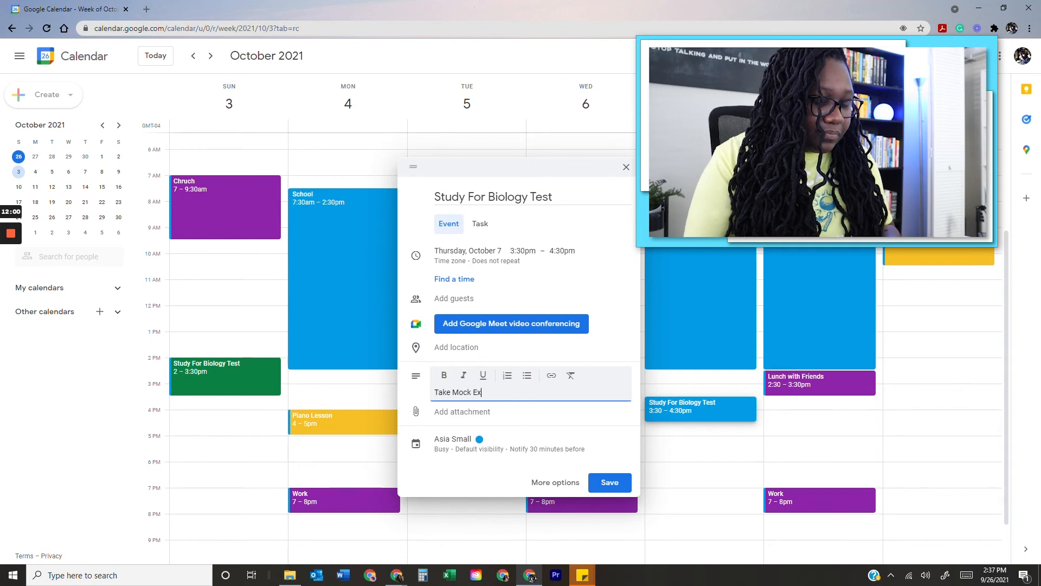
{"action": "type", "text": "am"}
{"action": "key", "text": "Return"}
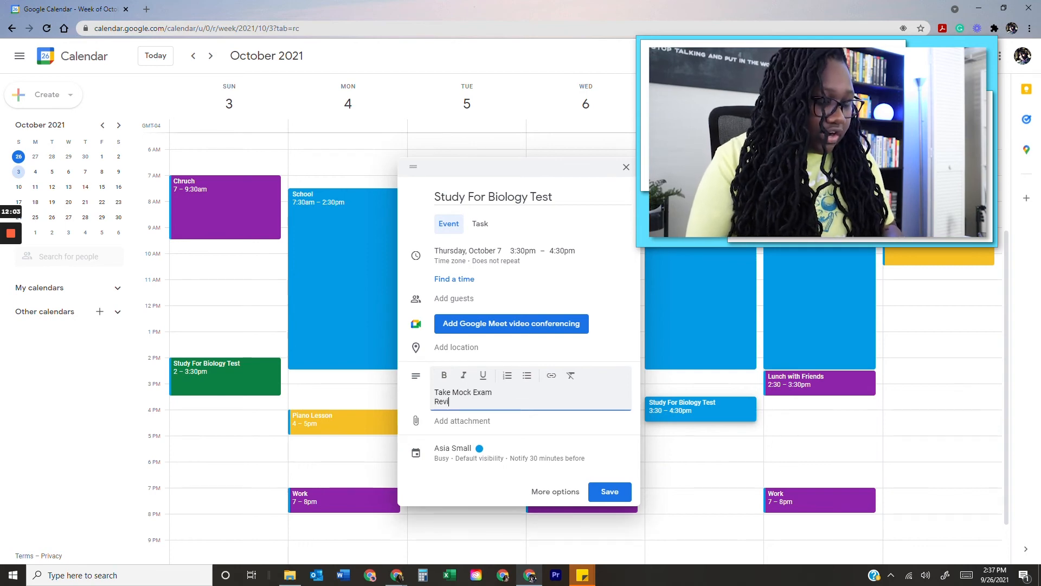
{"action": "left_click", "coordinate": [610, 491]}
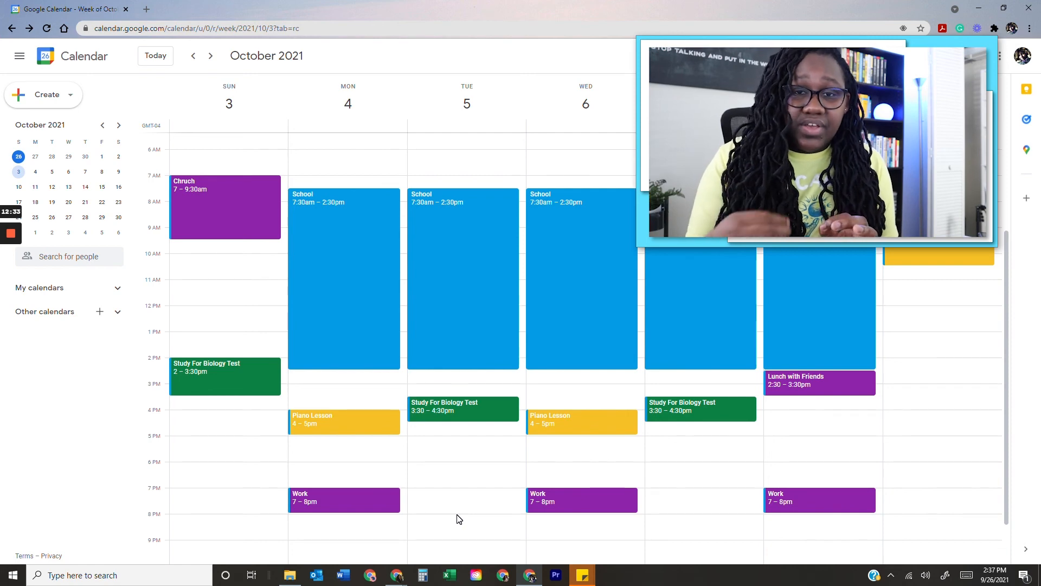
Step: Open the details of Tuesday's Study For Biology Test event to review its description
{"action": "left_click", "coordinate": [470, 412]}
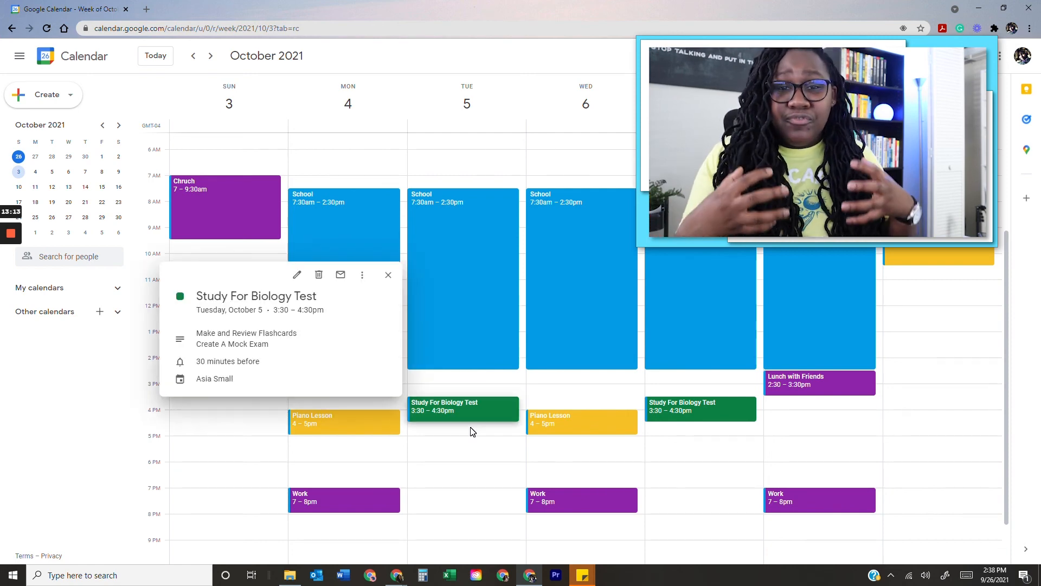